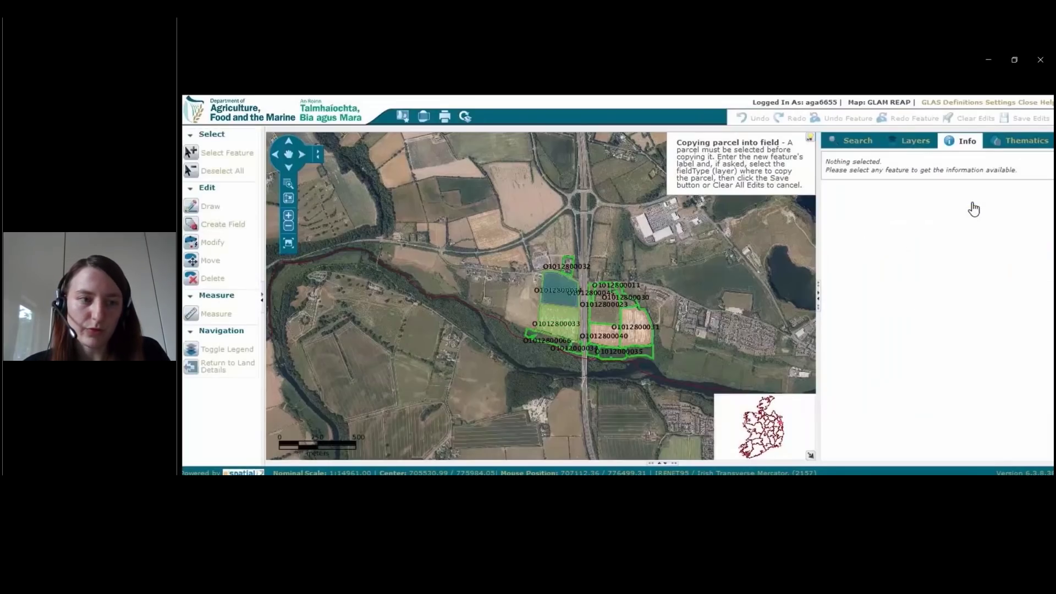
# - Mark Bird's foot trefoil, Lucerne, Yarrow, Ribwort plantain and Sheep's parsley as present species in Question 1
pyautogui.moveTo(575, 384)
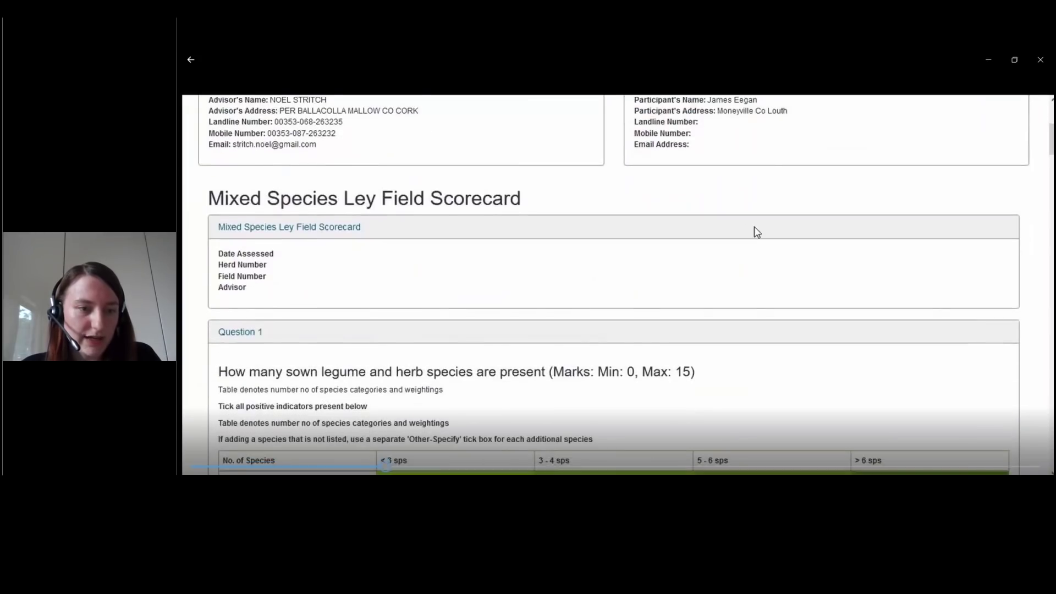
pyautogui.scroll(-1, 752, 233)
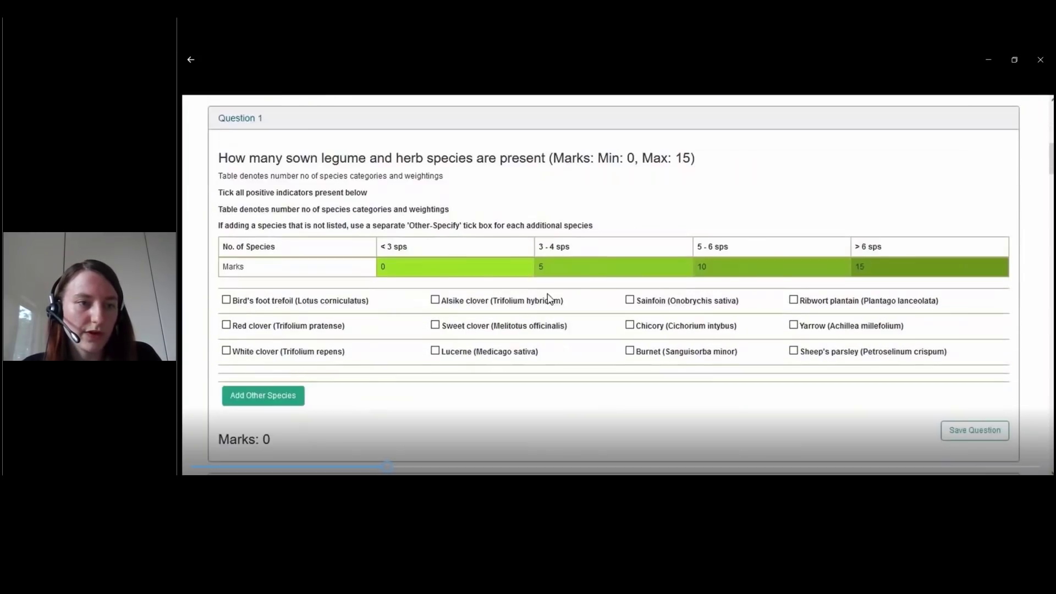
pyautogui.click(265, 304)
pyautogui.click(450, 354)
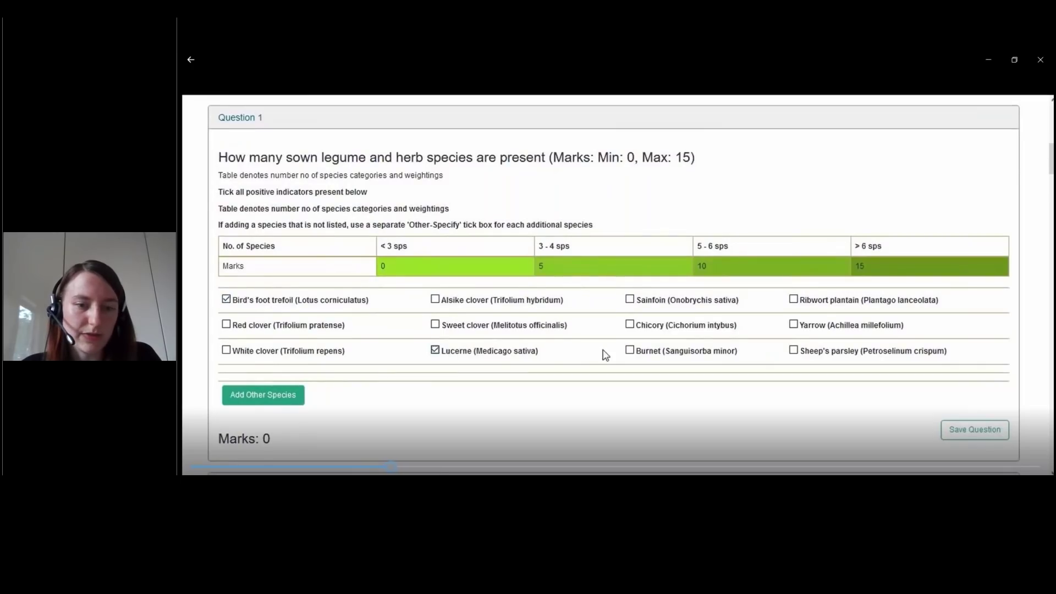
pyautogui.click(807, 328)
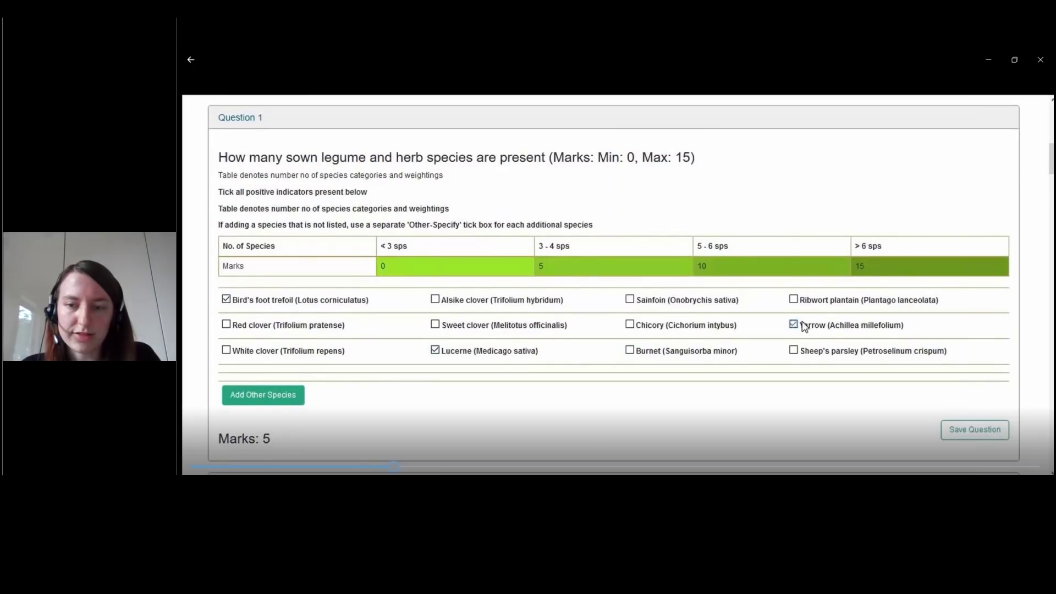
pyautogui.click(793, 300)
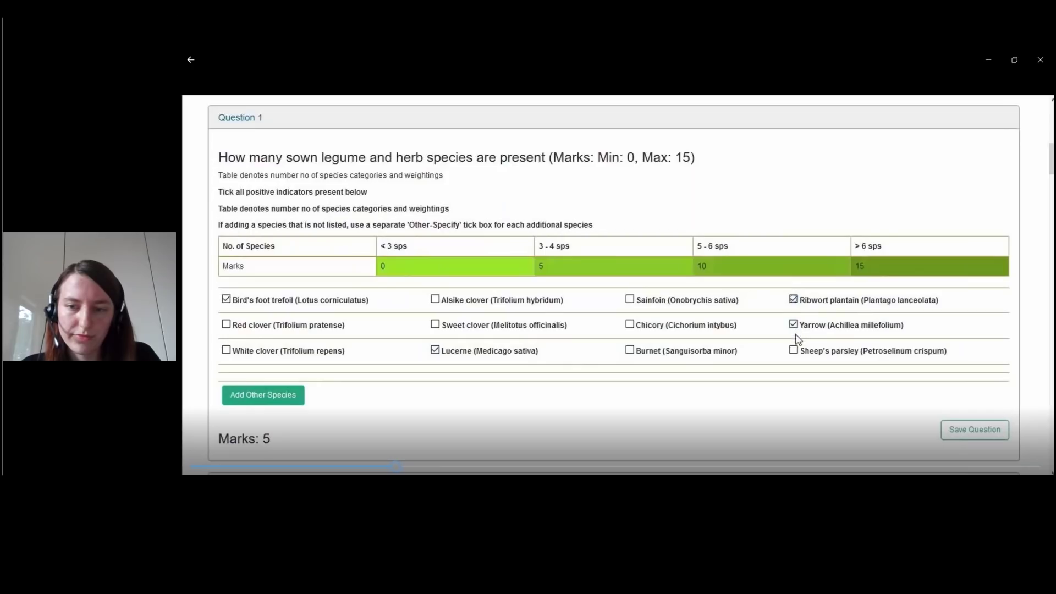
pyautogui.click(793, 350)
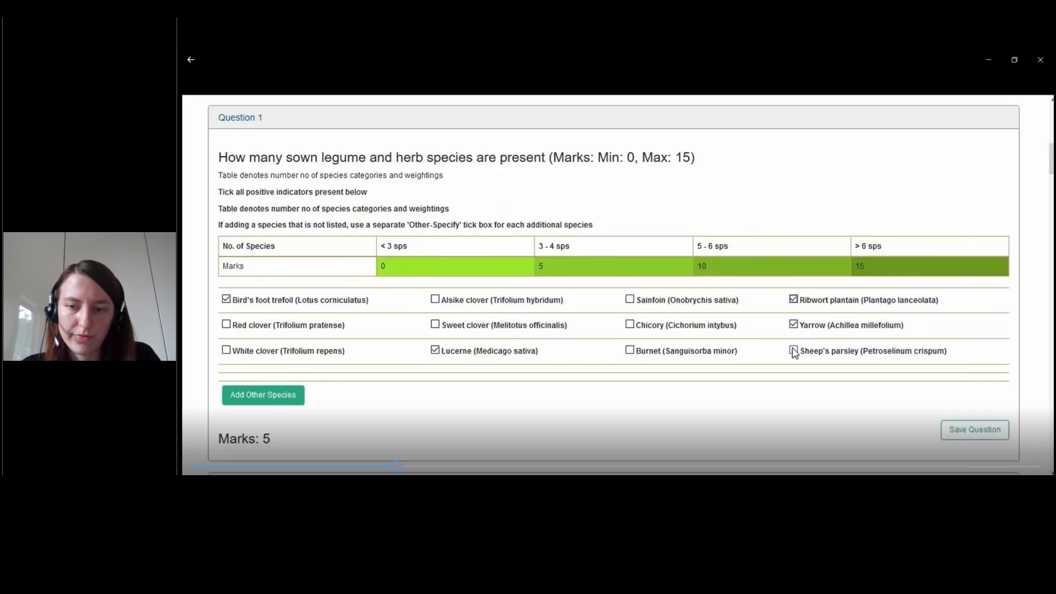
pyautogui.click(986, 432)
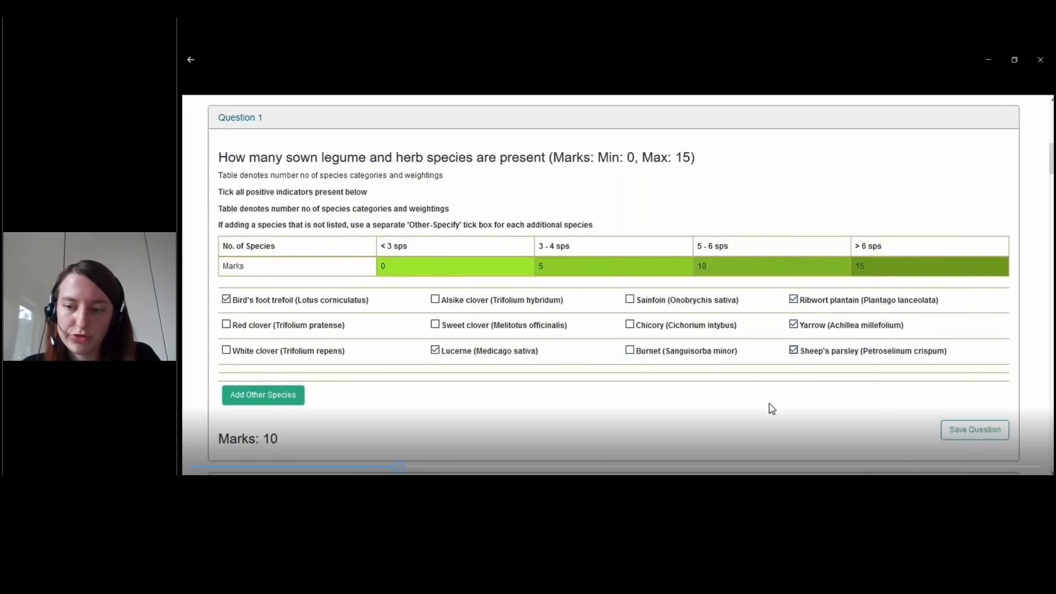
# - Add another species named "test" to Question 1 and save the question
pyautogui.click(260, 391)
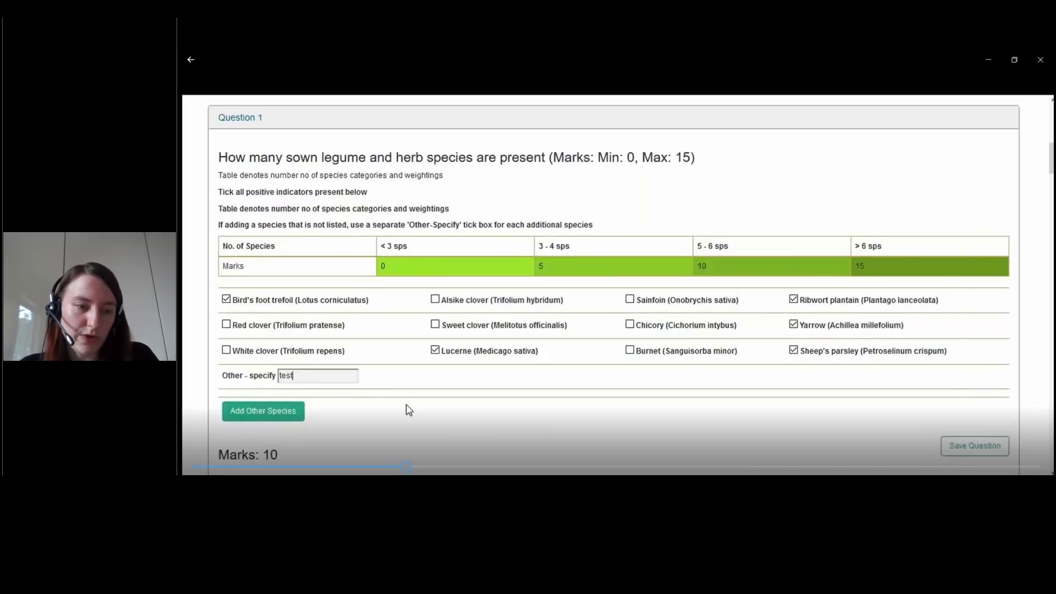
pyautogui.scroll(-1, 557, 385)
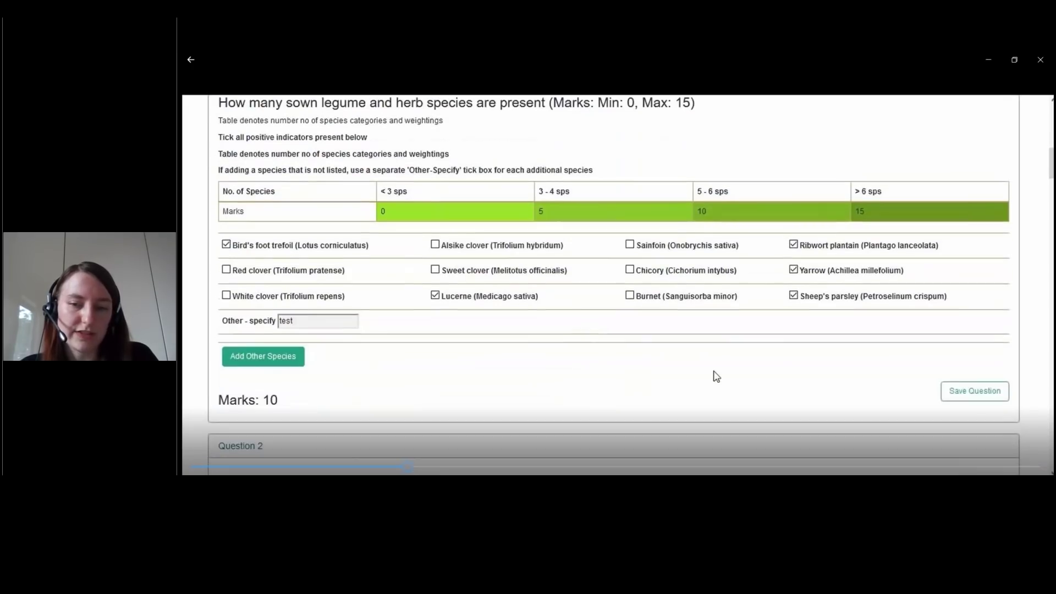
pyautogui.click(972, 393)
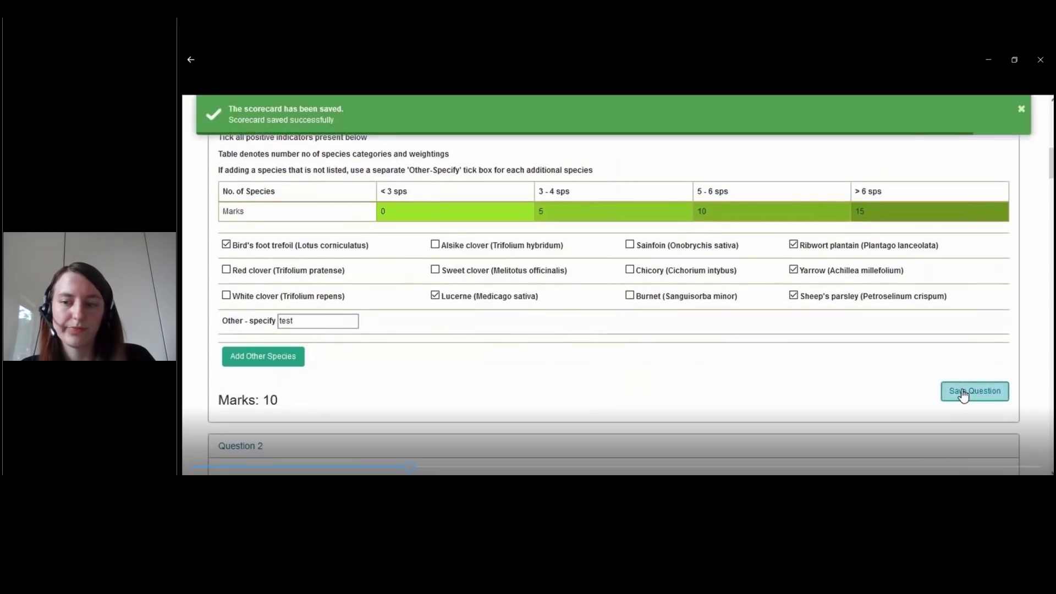
# - Rate the vegetation structure in Question 2 as Poor and save the question
pyautogui.scroll(-6, 924, 372)
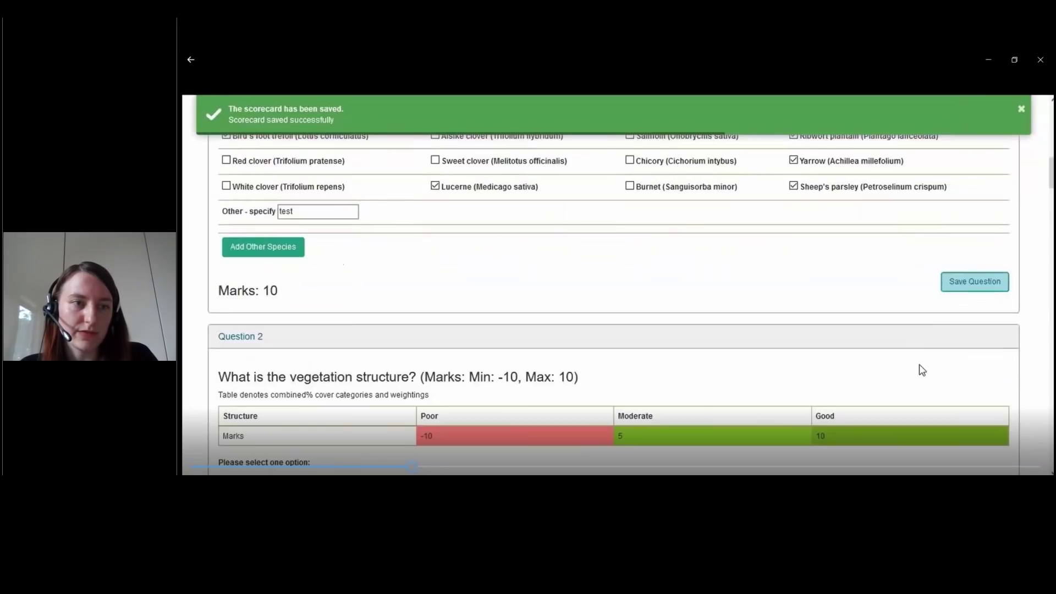
pyautogui.scroll(2, 413, 335)
pyautogui.click(222, 364)
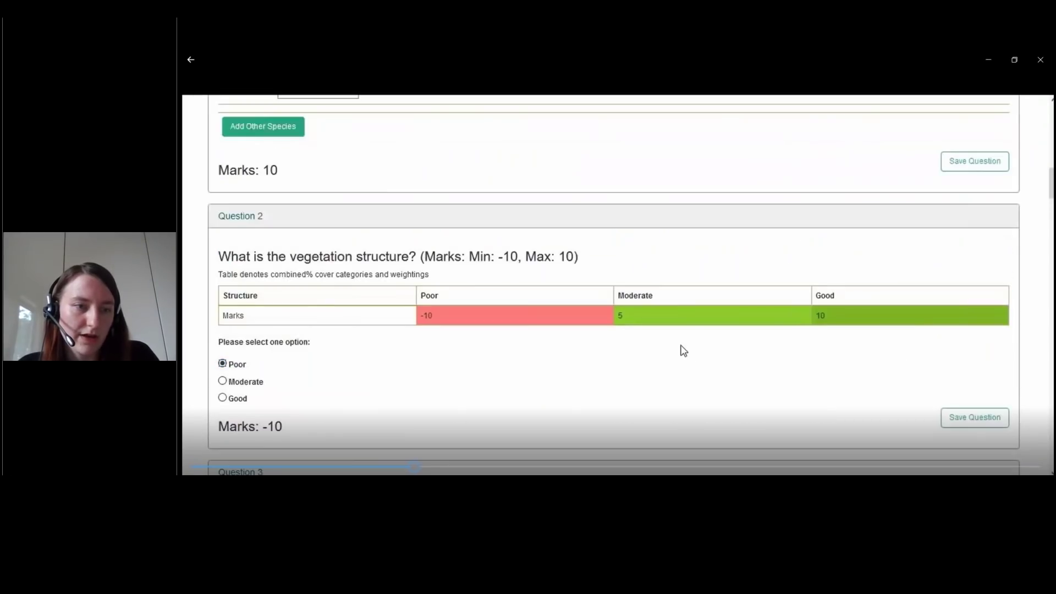
pyautogui.click(962, 425)
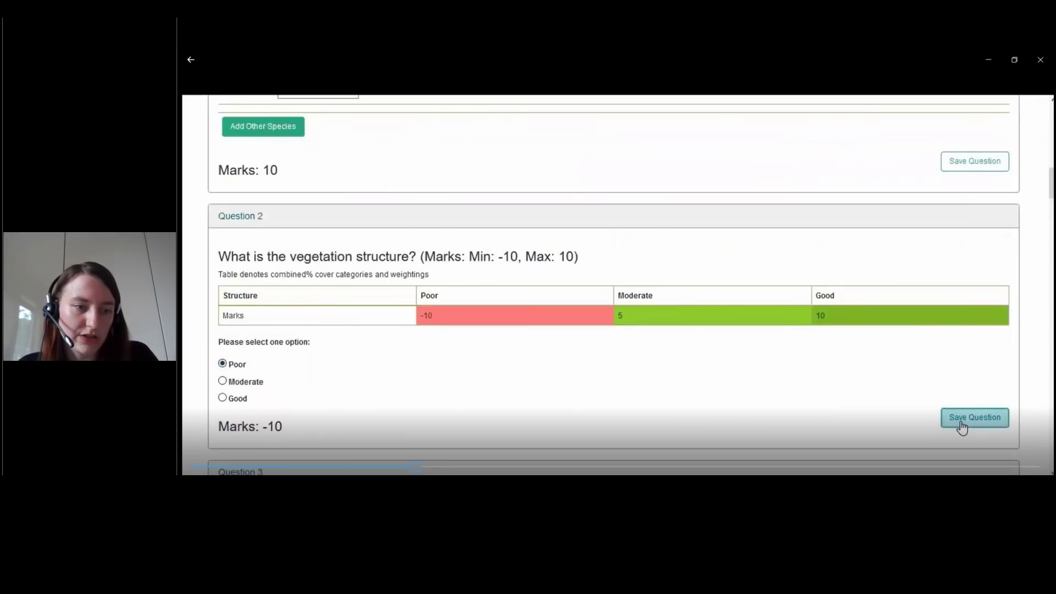
# - Open the fenced field margins map from Question 3 and zoom to the area around Test field 1
pyautogui.scroll(-1, 792, 389)
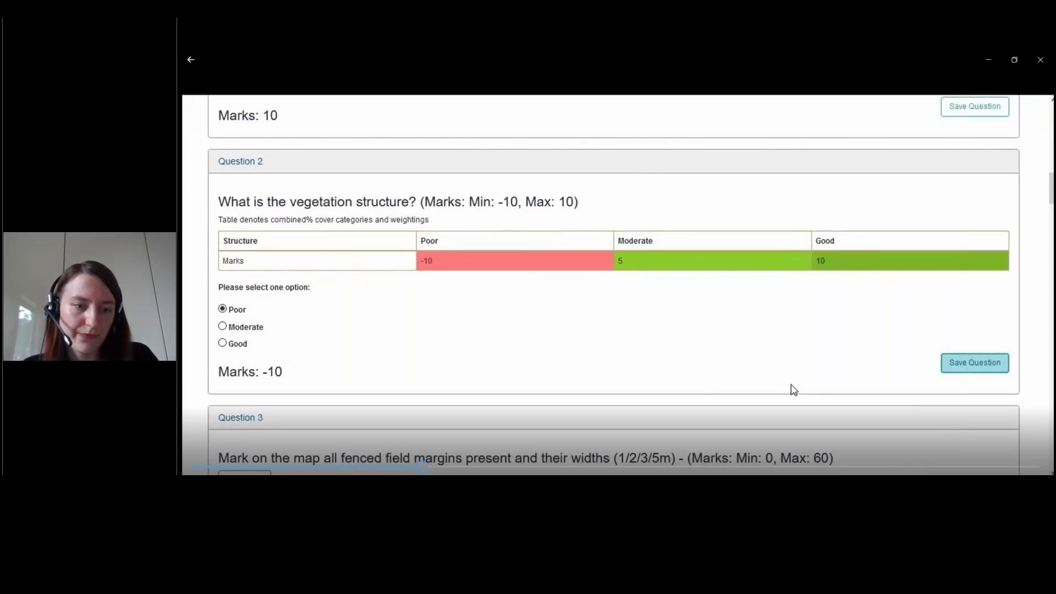
pyautogui.scroll(-3, 792, 389)
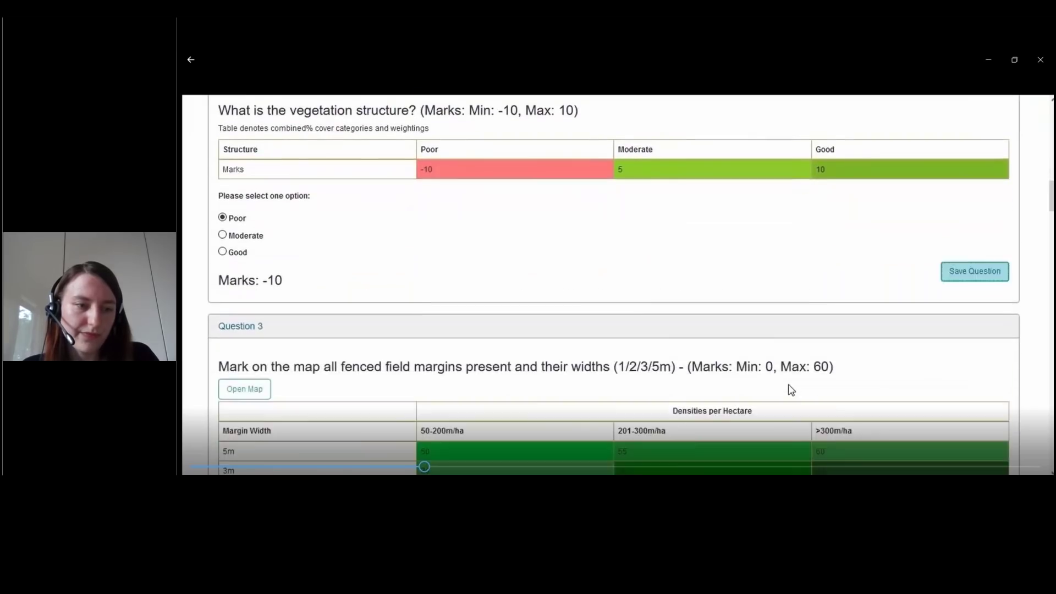
pyautogui.scroll(-2, 787, 384)
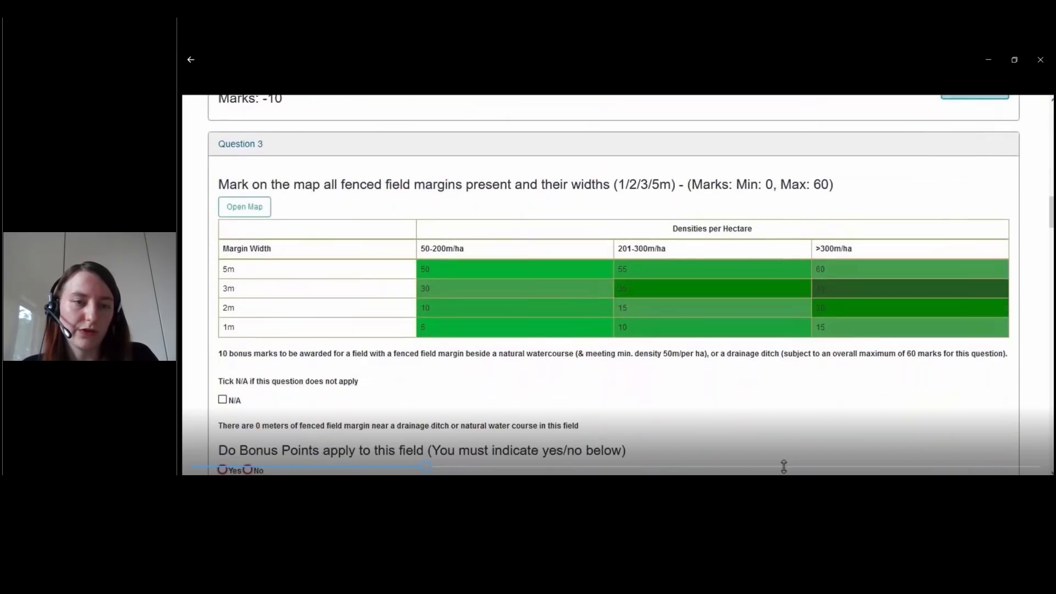
pyautogui.click(259, 215)
pyautogui.click(288, 183)
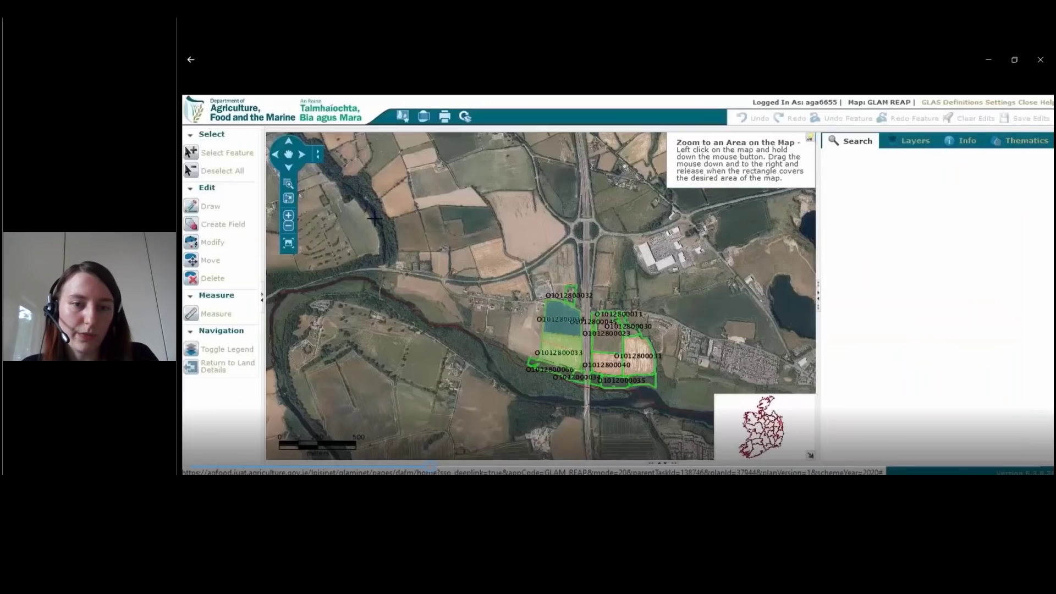
pyautogui.moveTo(506, 261); pyautogui.dragTo(600, 339)
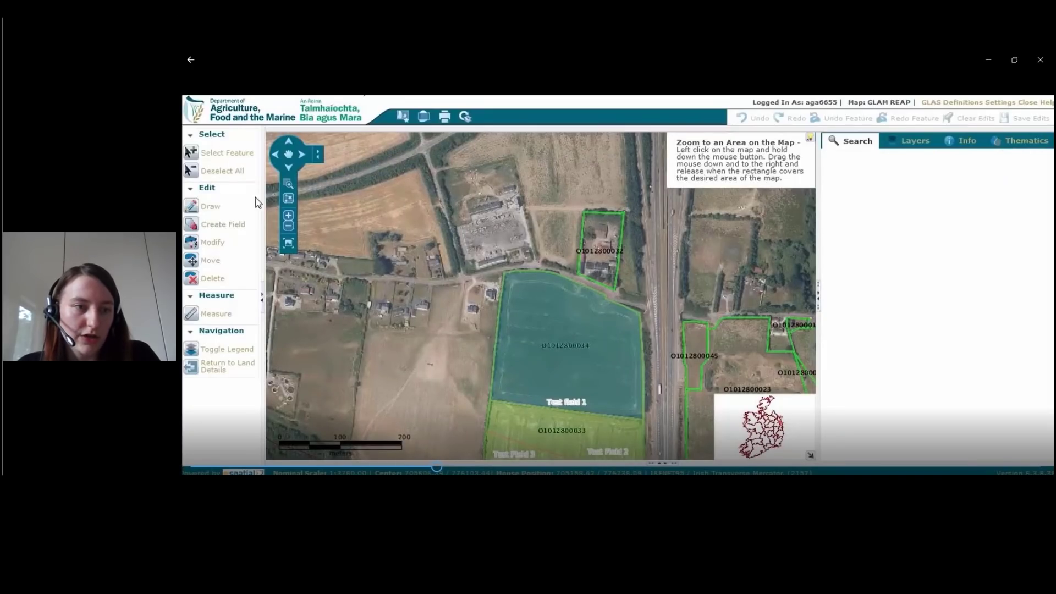
# - For the Test field 1 Mixed Species Ley Field, draw a drainage ditch along its northern edge, label it "Drainage ditch" and save it
pyautogui.click(240, 160)
pyautogui.click(499, 319)
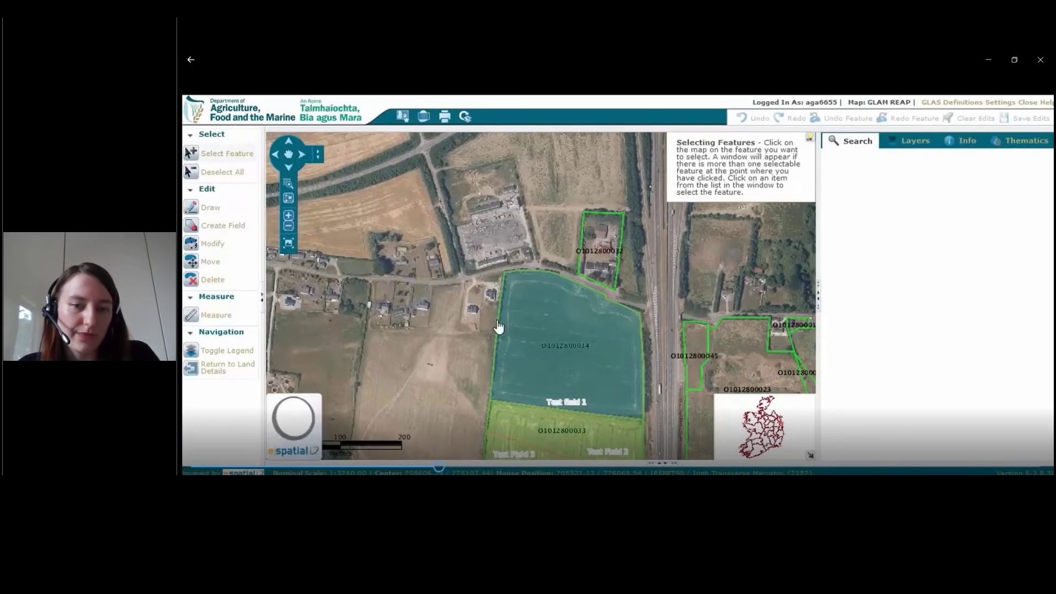
pyautogui.click(515, 308)
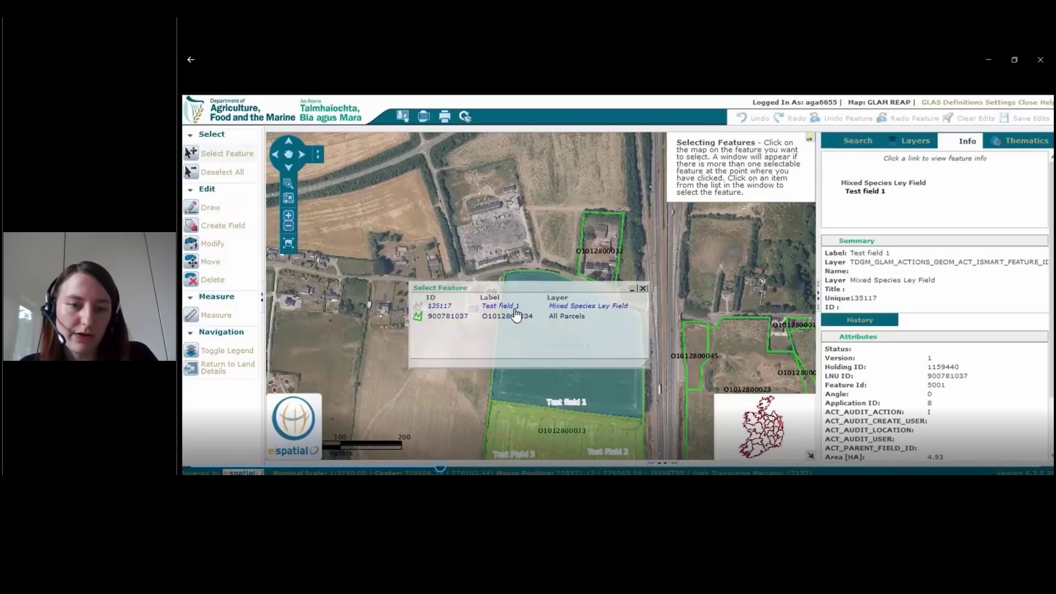
pyautogui.click(642, 288)
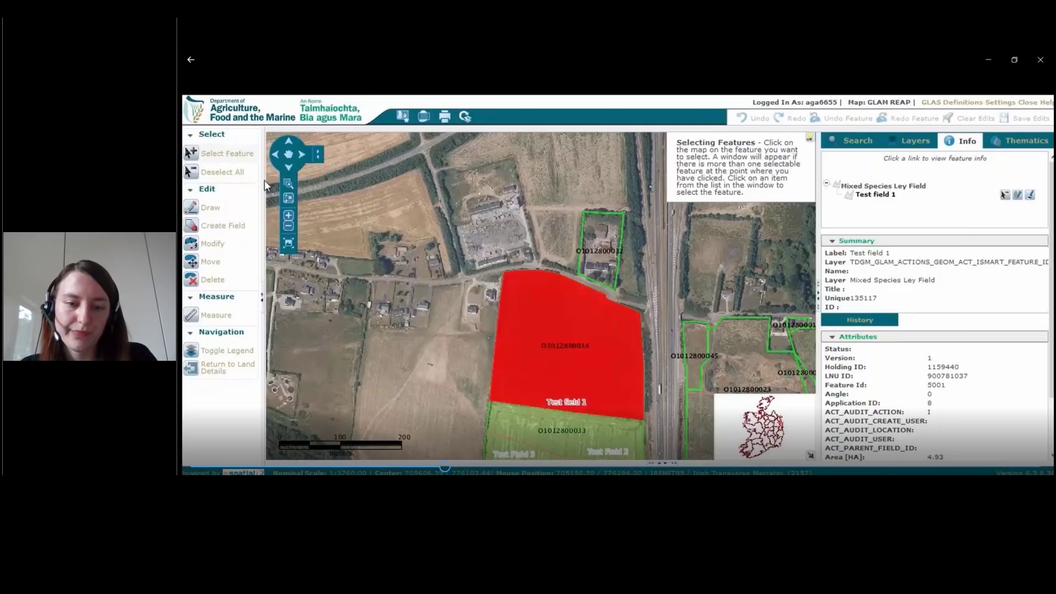
pyautogui.click(209, 209)
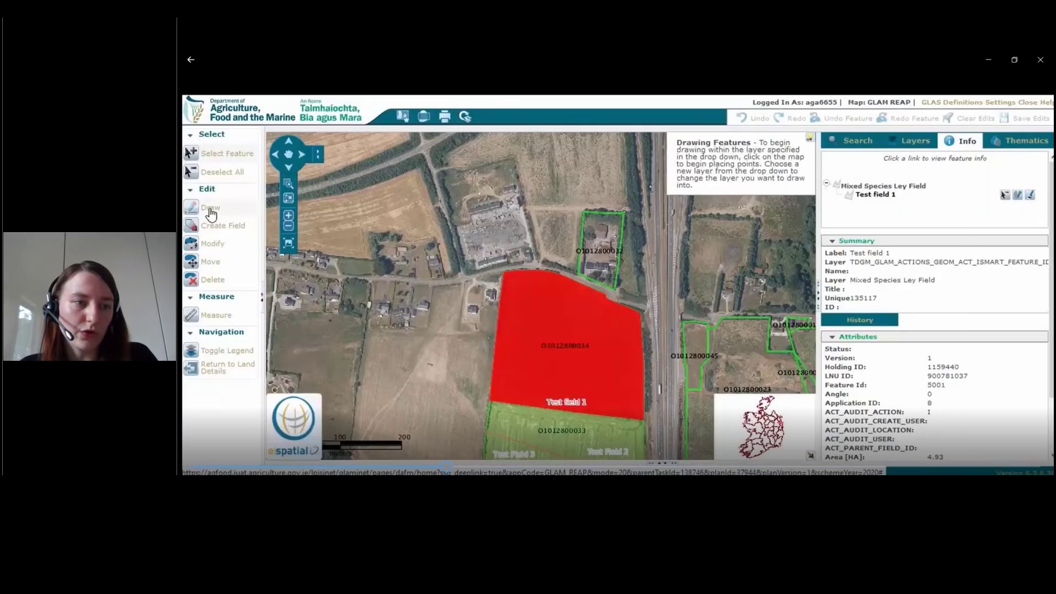
pyautogui.click(518, 278)
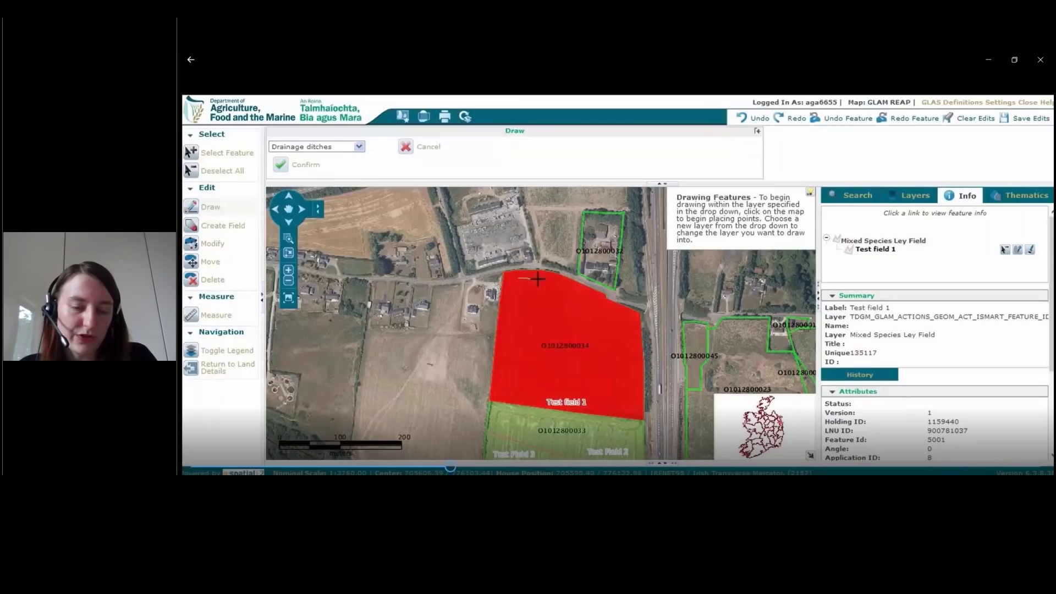
pyautogui.click(578, 287)
pyautogui.click(605, 300)
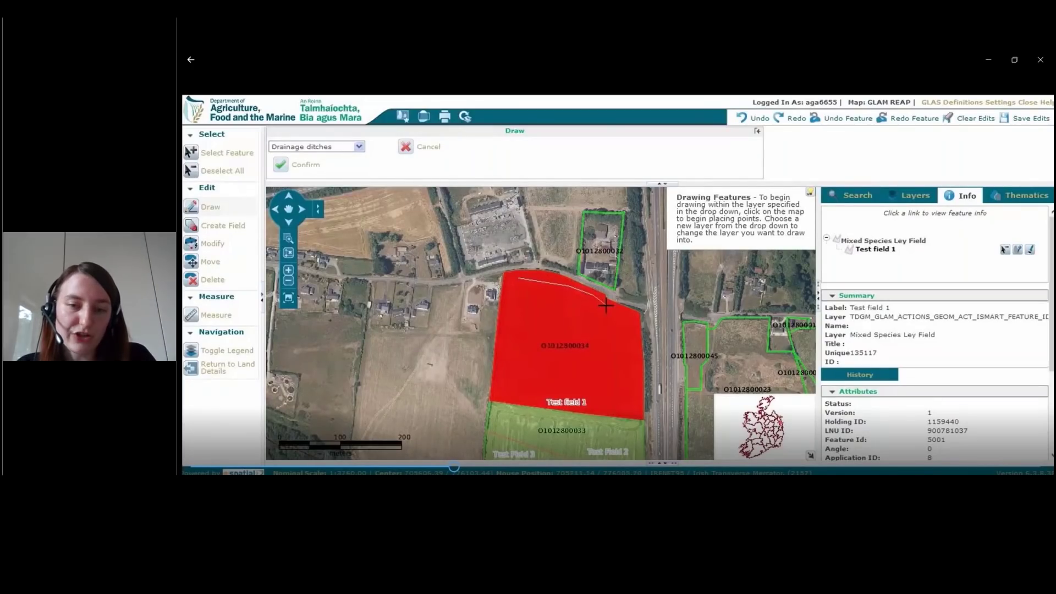
pyautogui.doubleClick(637, 322)
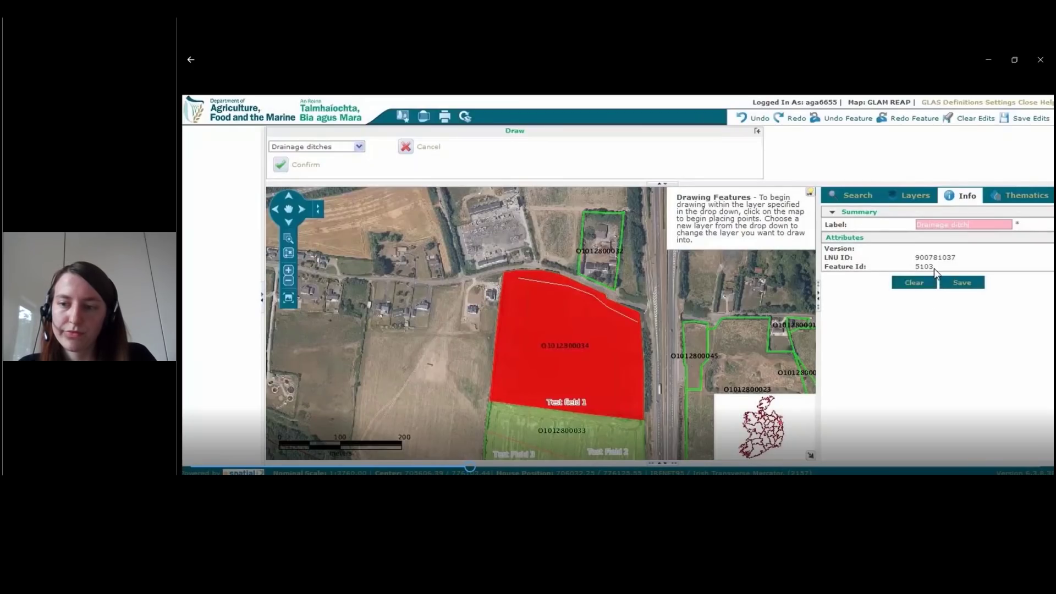
pyautogui.click(954, 281)
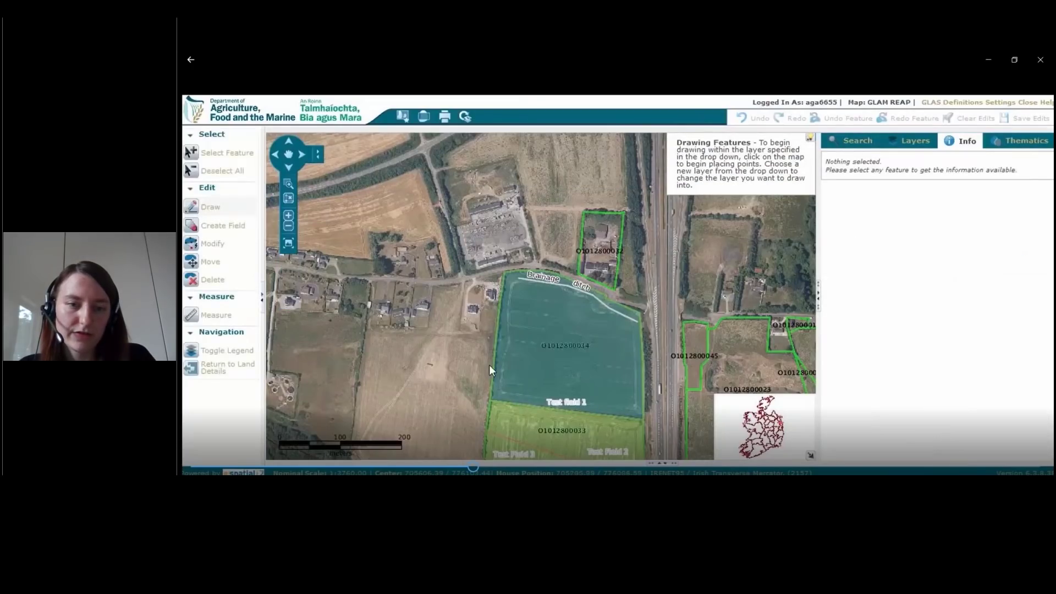
# - For the Test field 1 Mixed Species Ley Field, draw a Fenced Field margins line along the inside of the drainage ditch
pyautogui.click(226, 154)
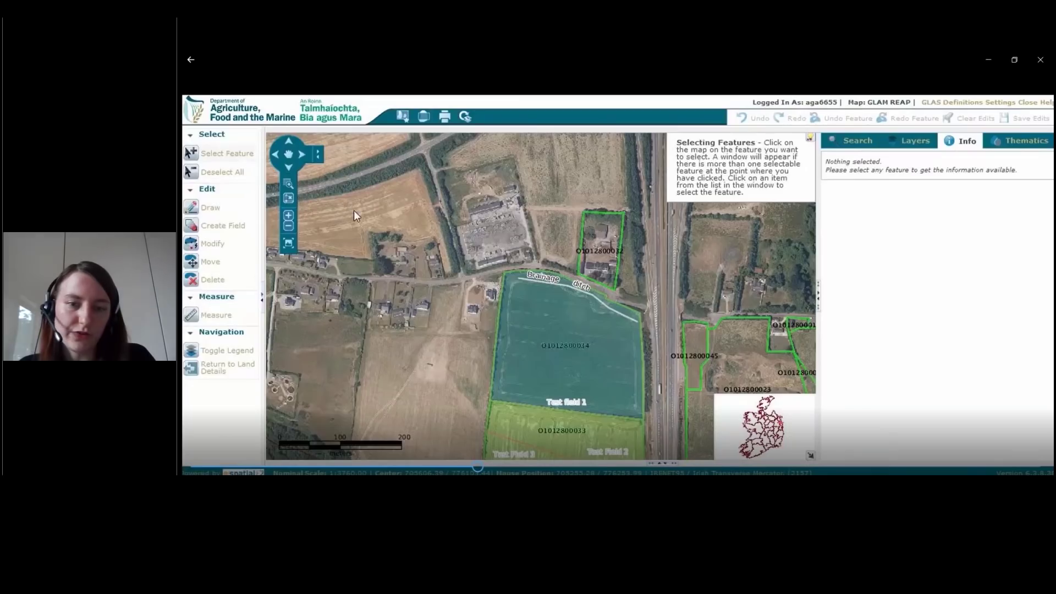
pyautogui.click(576, 361)
pyautogui.click(576, 347)
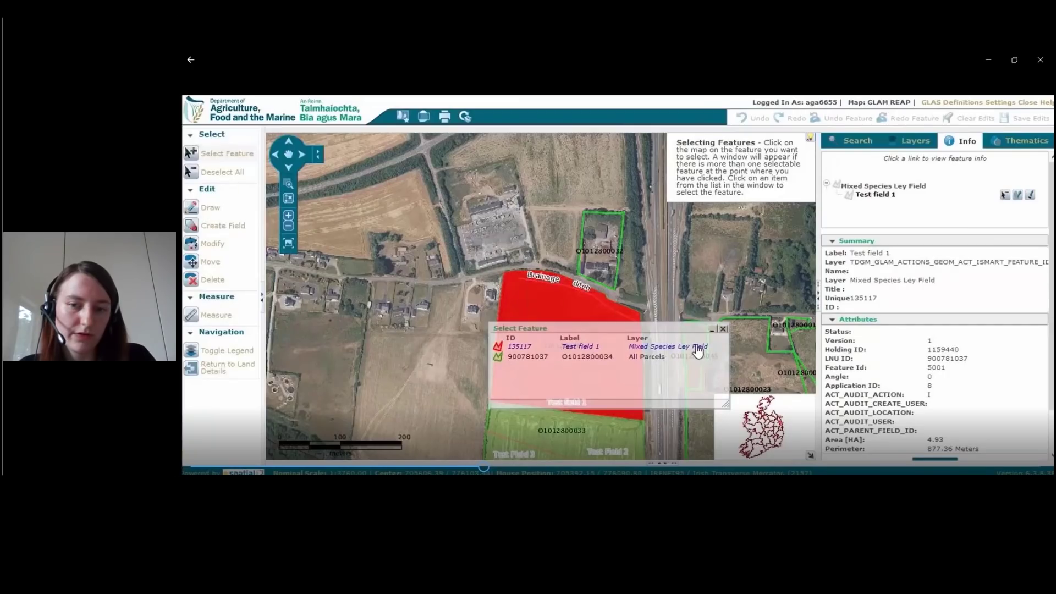
pyautogui.click(723, 330)
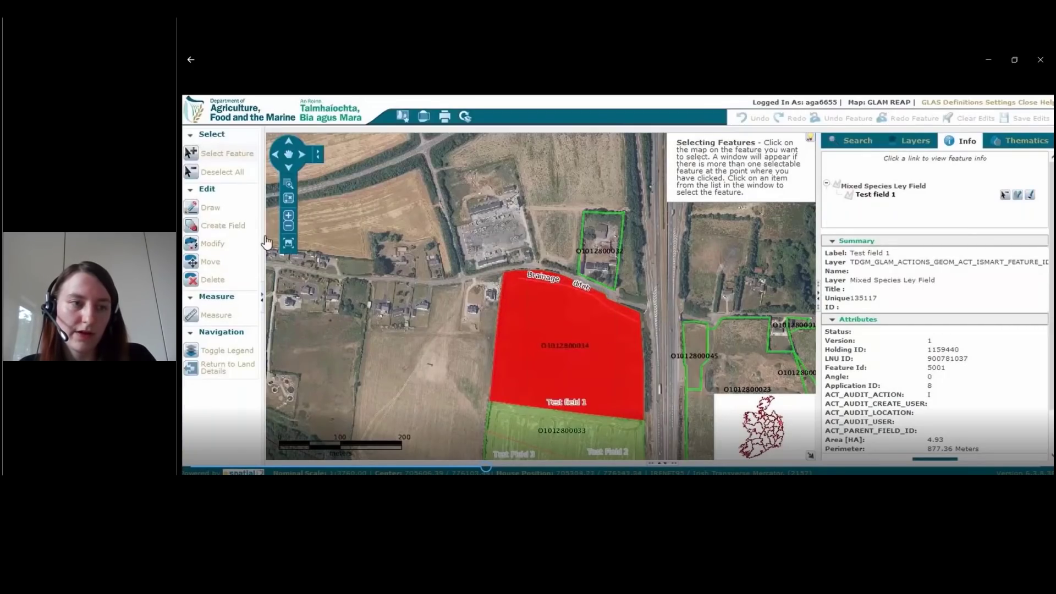
pyautogui.click(209, 208)
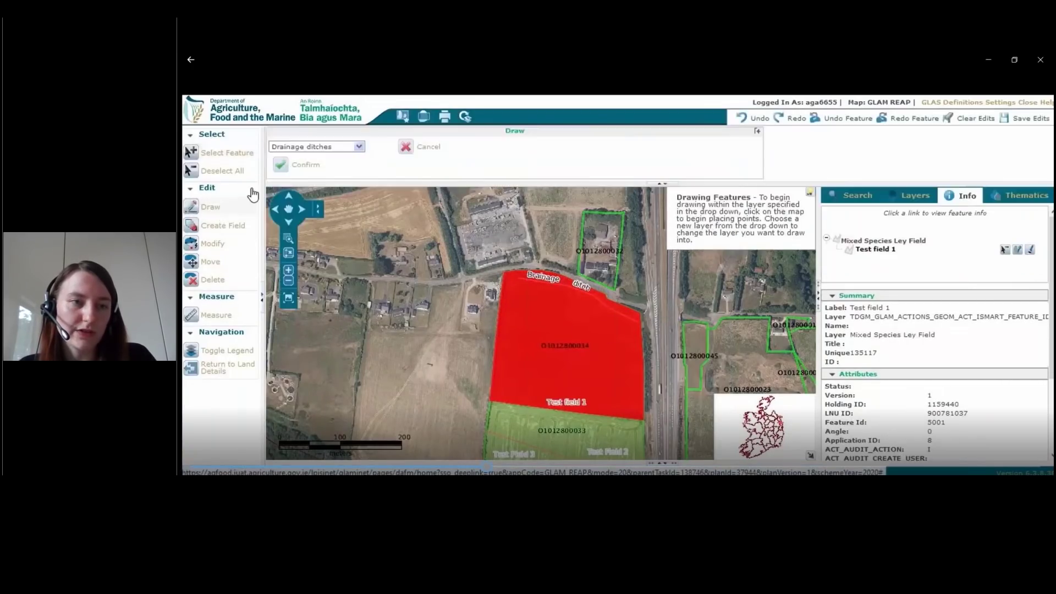
pyautogui.click(326, 154)
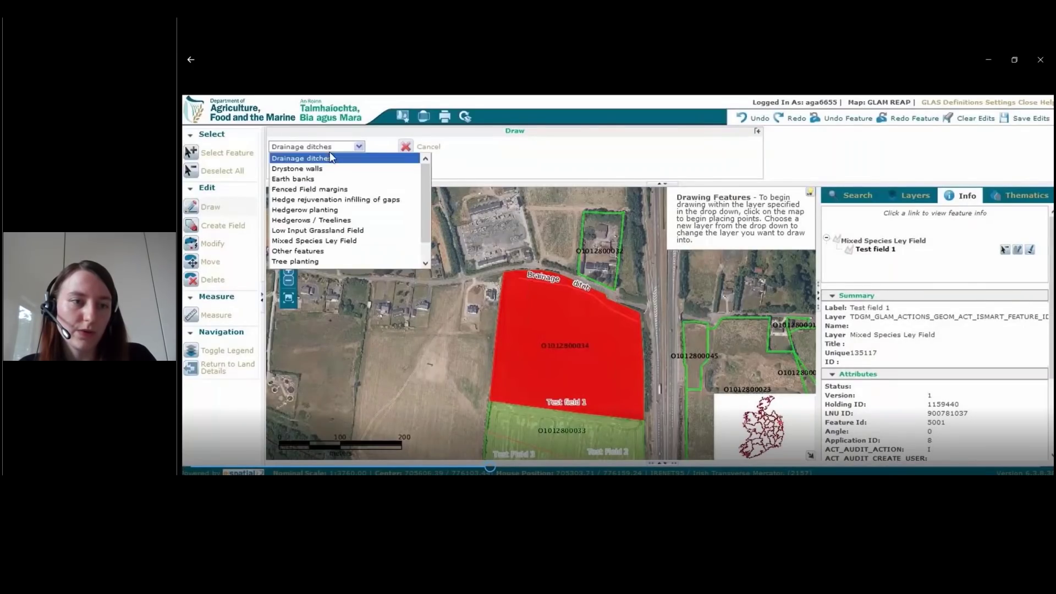
pyautogui.click(348, 189)
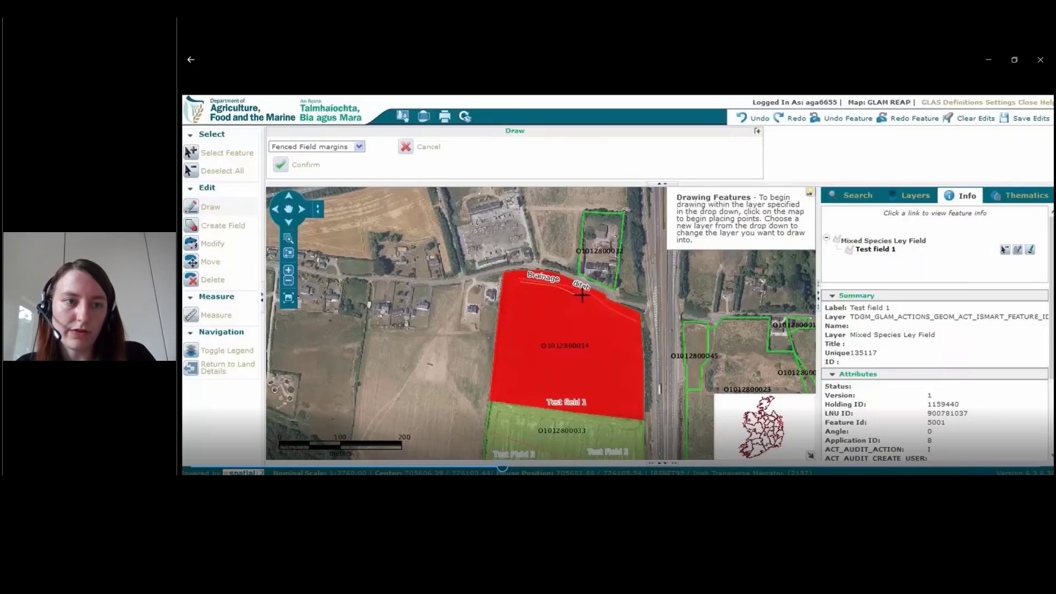
pyautogui.doubleClick(641, 323)
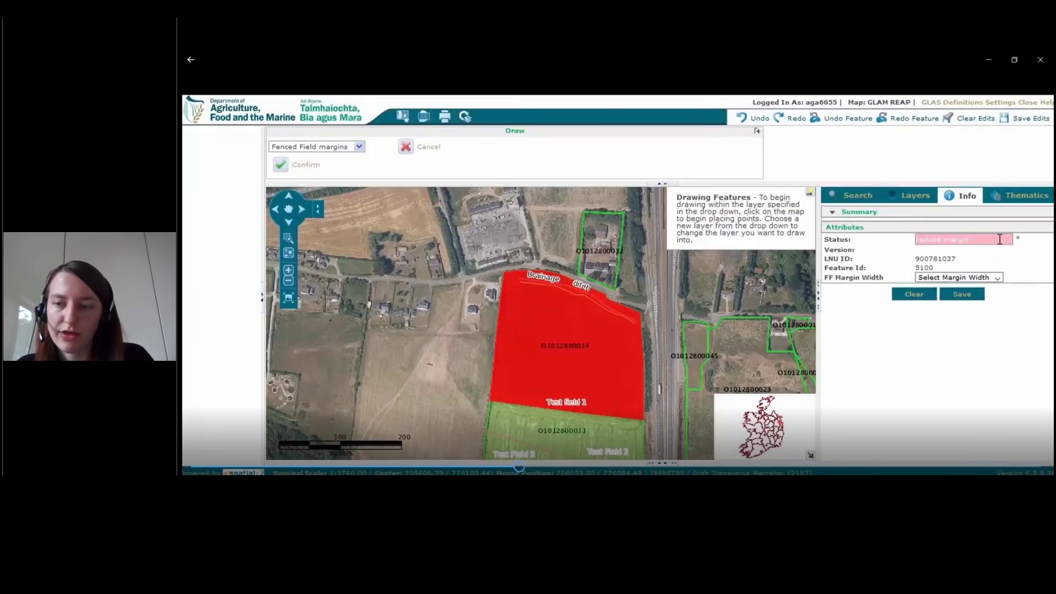
# - Enter "Fenced margin" as the new margin's status, set its margin width to 5m and save it
pyautogui.click(997, 279)
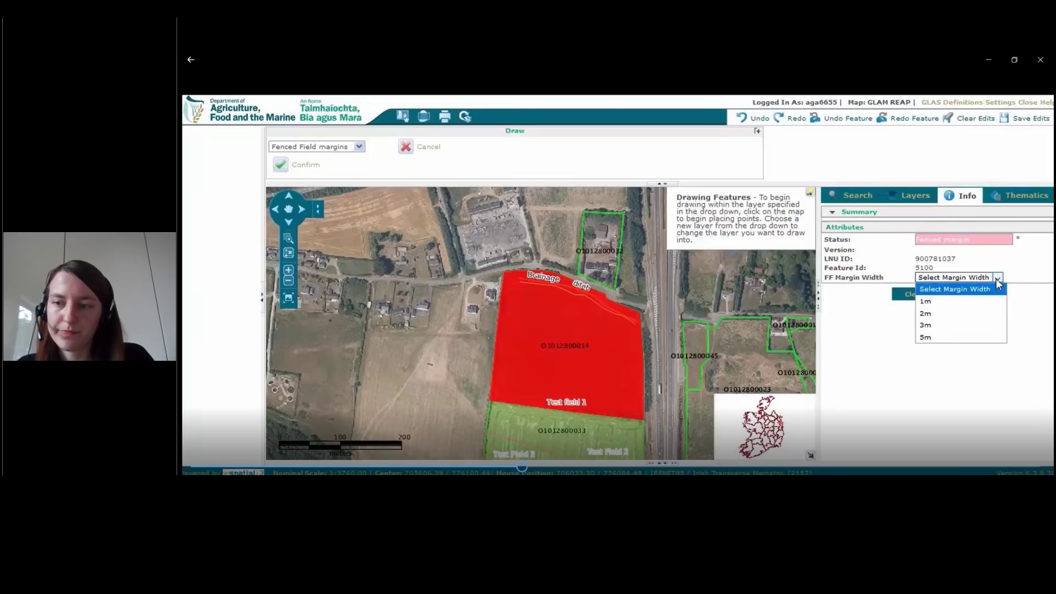
pyautogui.click(962, 337)
pyautogui.click(962, 294)
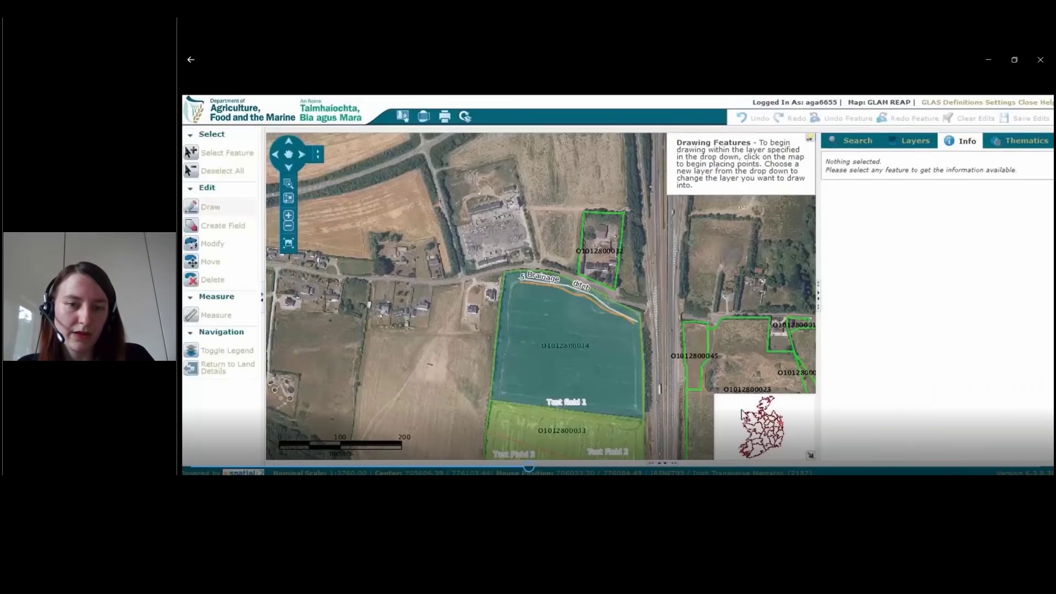
# - For the Test field 1 Mixed Species Ley Field, draw a Hedgerow planting line along the inside of its western edge
pyautogui.click(594, 359)
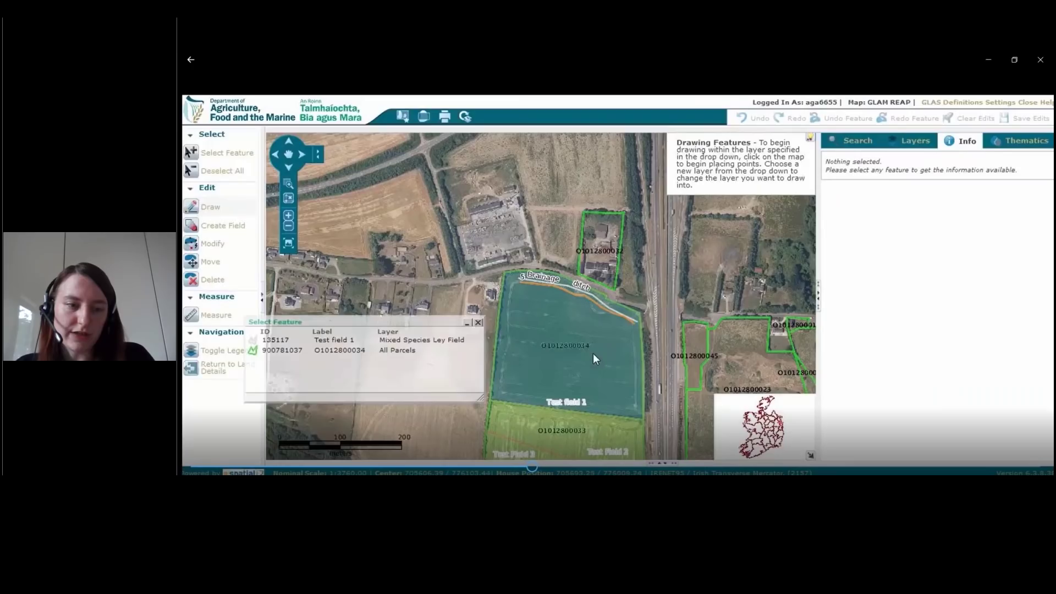
pyautogui.click(322, 342)
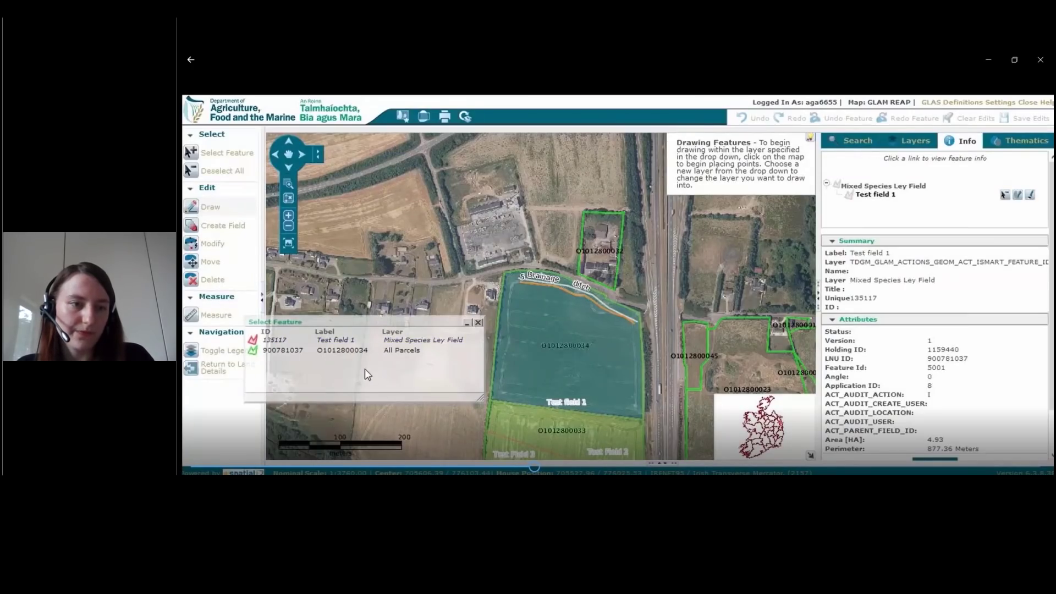
pyautogui.click(206, 208)
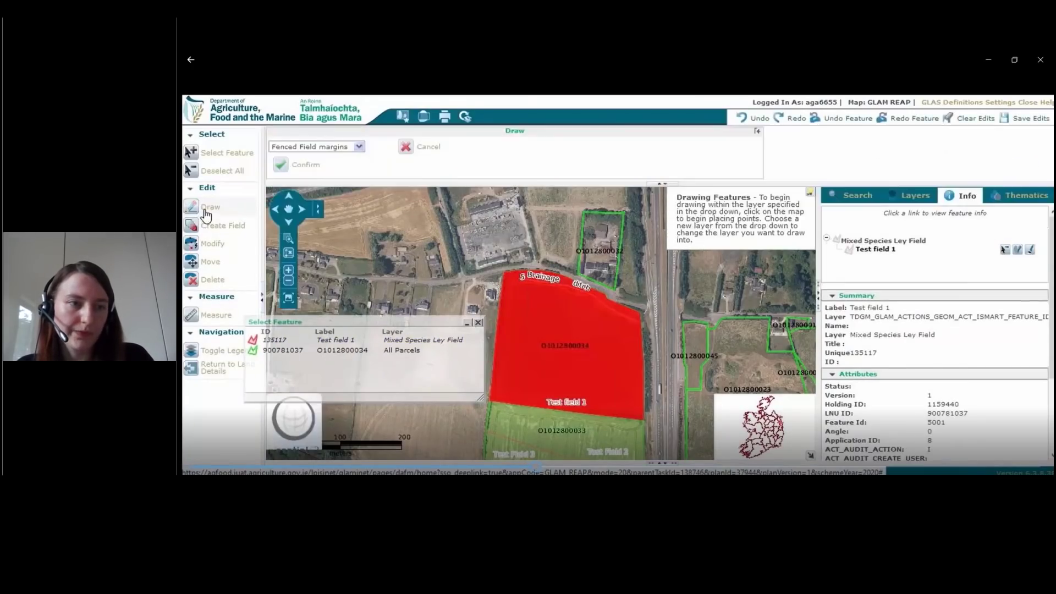
pyautogui.click(338, 150)
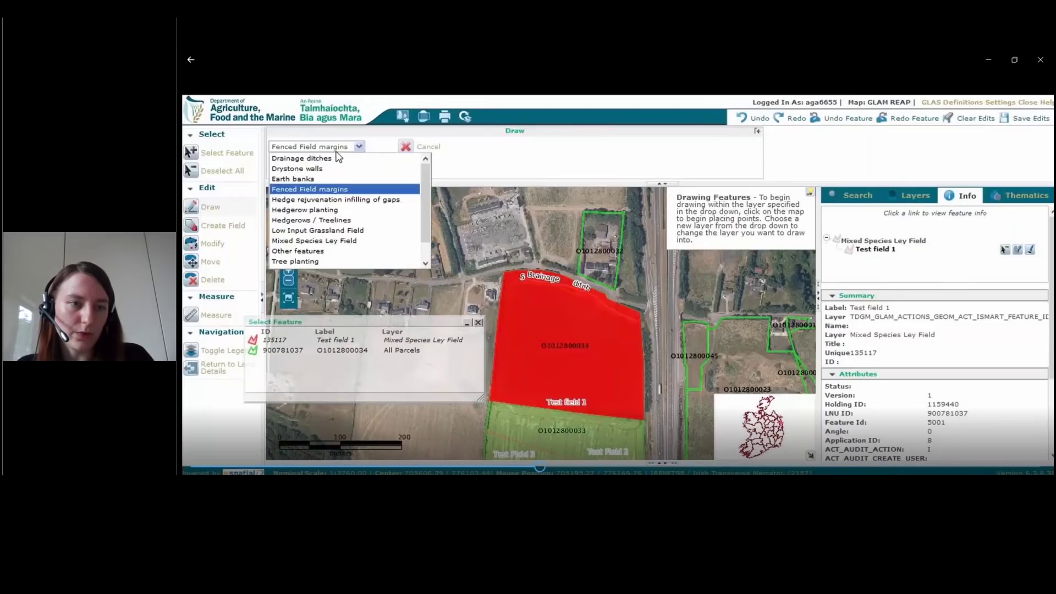
pyautogui.click(346, 210)
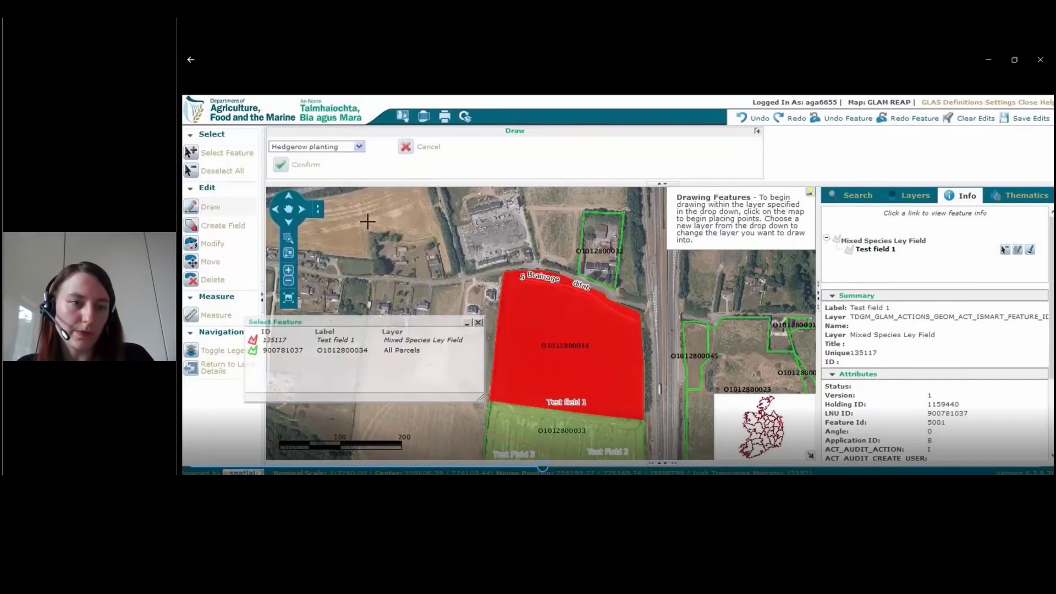
pyautogui.click(509, 279)
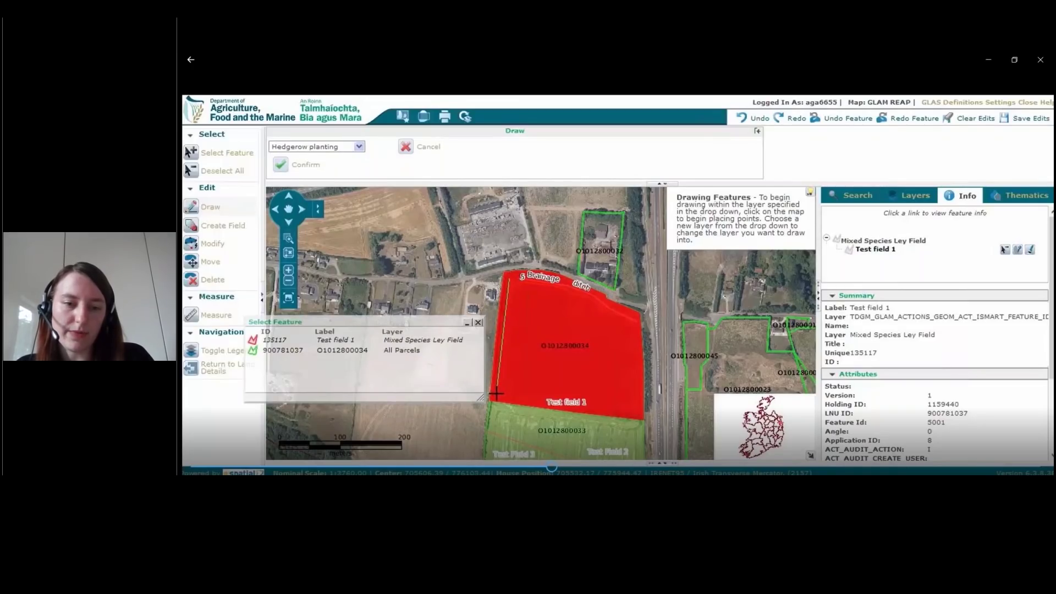
pyautogui.doubleClick(495, 392)
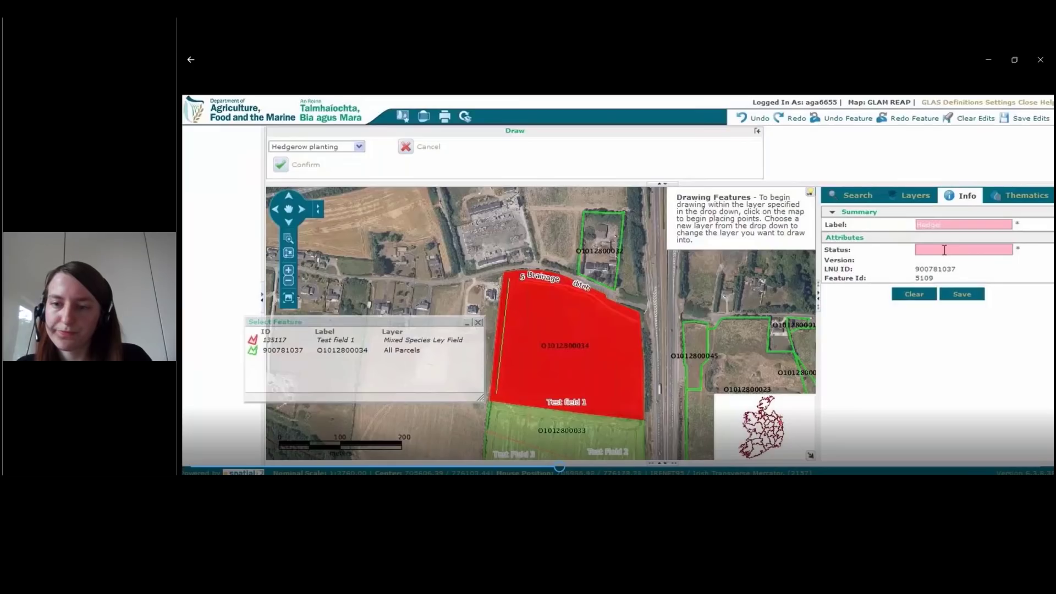
# - Label the new hedgerow planting line "Hedge", enter "test" as its status and save it
pyautogui.click(945, 250)
pyautogui.write('test')
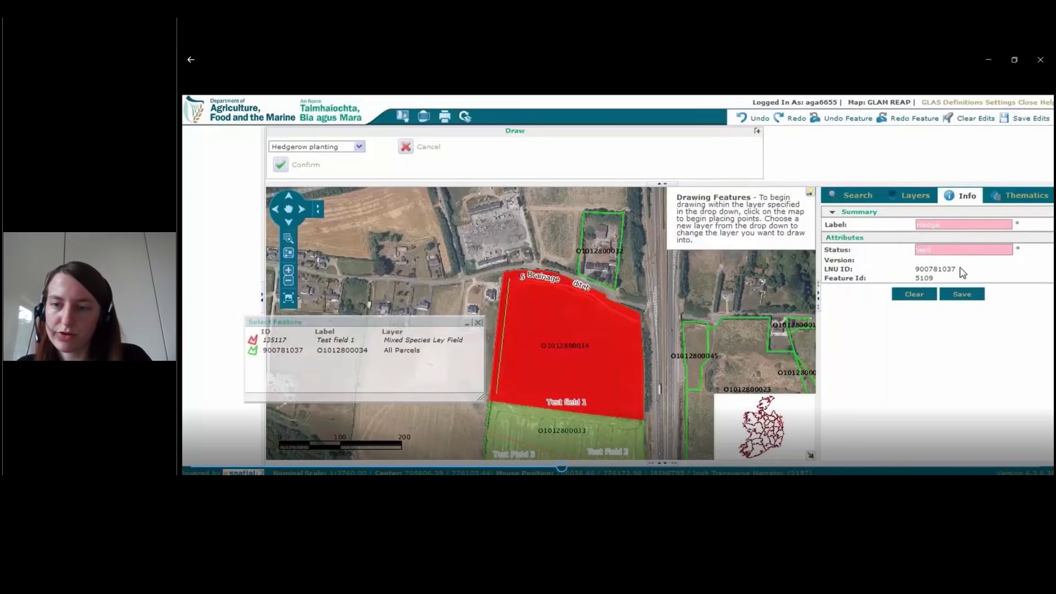
pyautogui.click(962, 295)
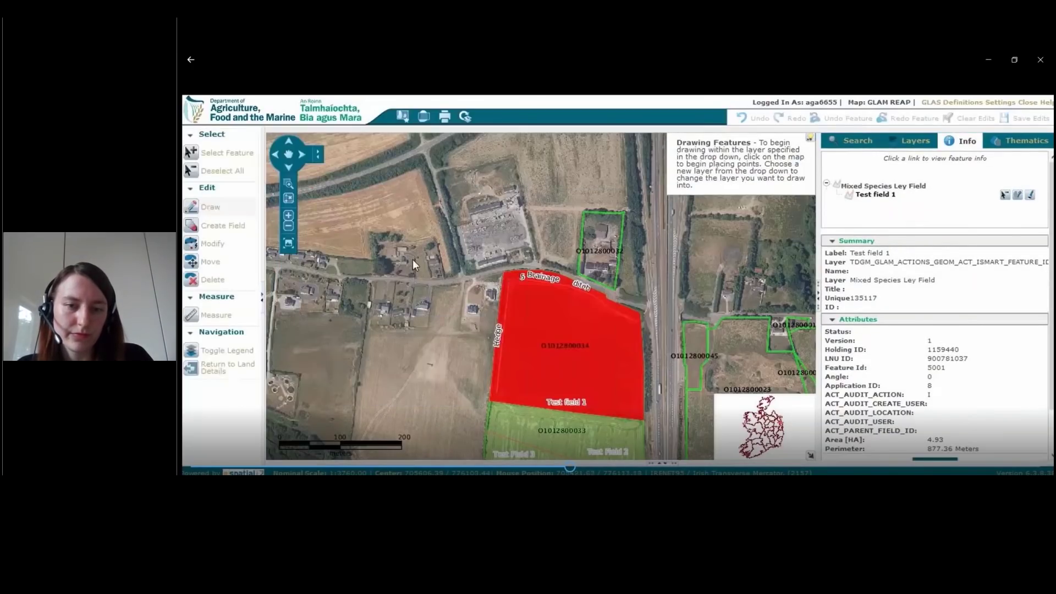
# - Draw a Tree planting line along Test field 1's southern edge, label it "Tree planting", fill in its status and save it
pyautogui.click(222, 211)
pyautogui.click(330, 146)
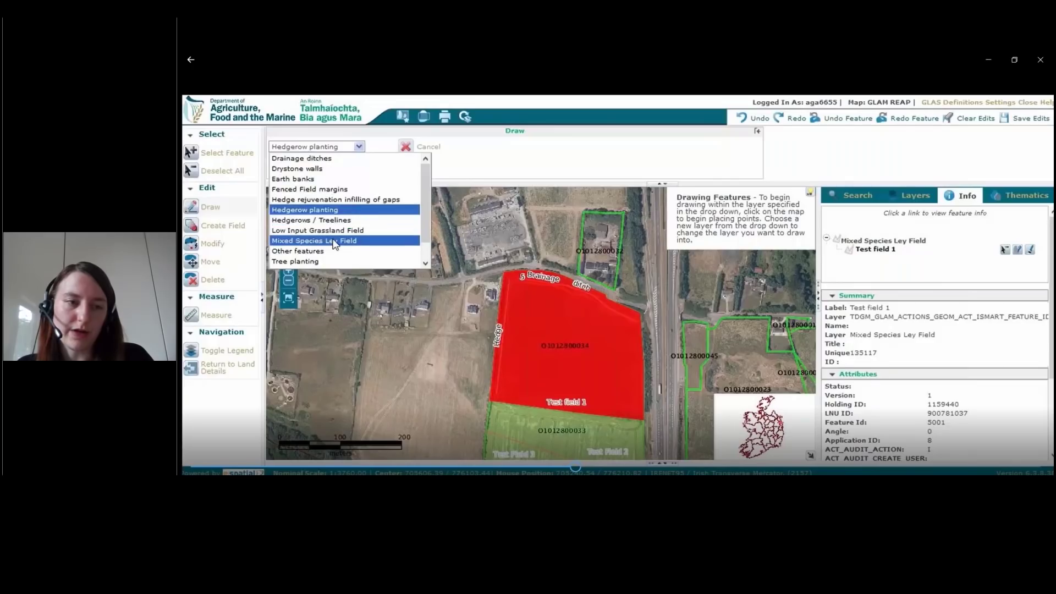
pyautogui.click(329, 260)
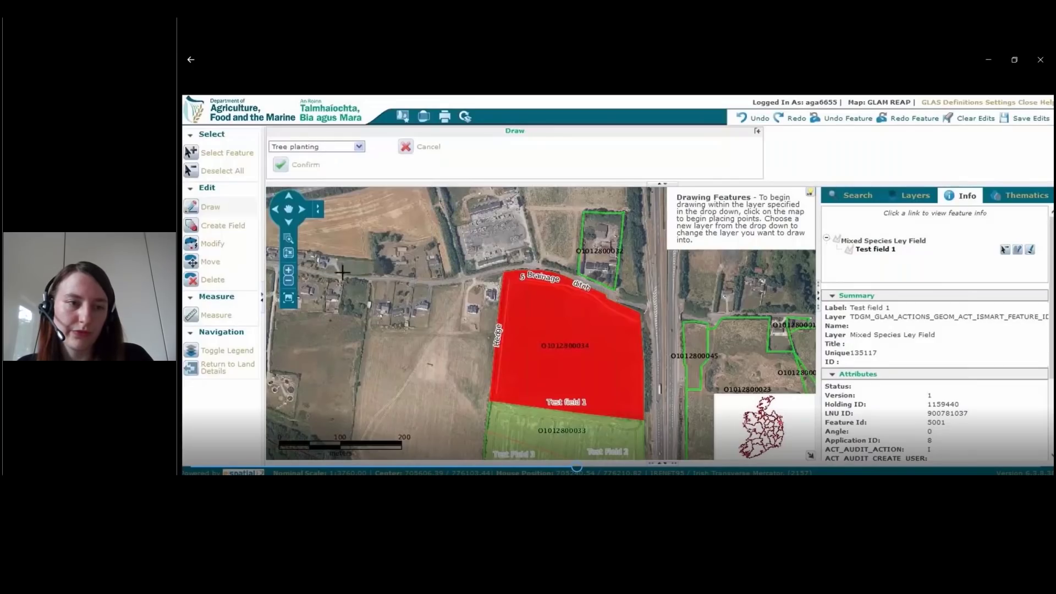
pyautogui.click(497, 392)
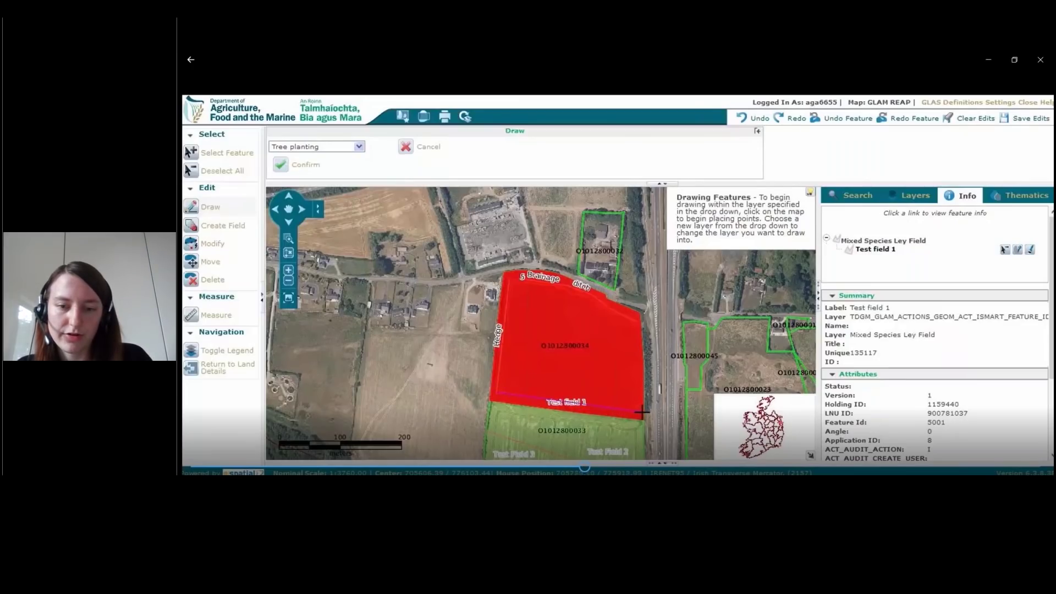
pyautogui.doubleClick(642, 410)
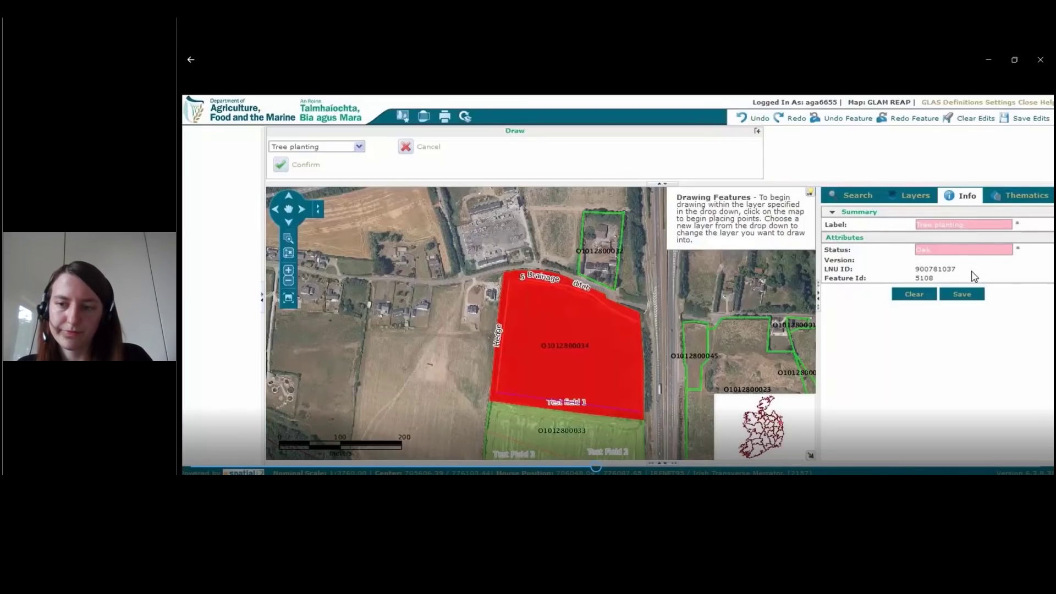
pyautogui.click(962, 295)
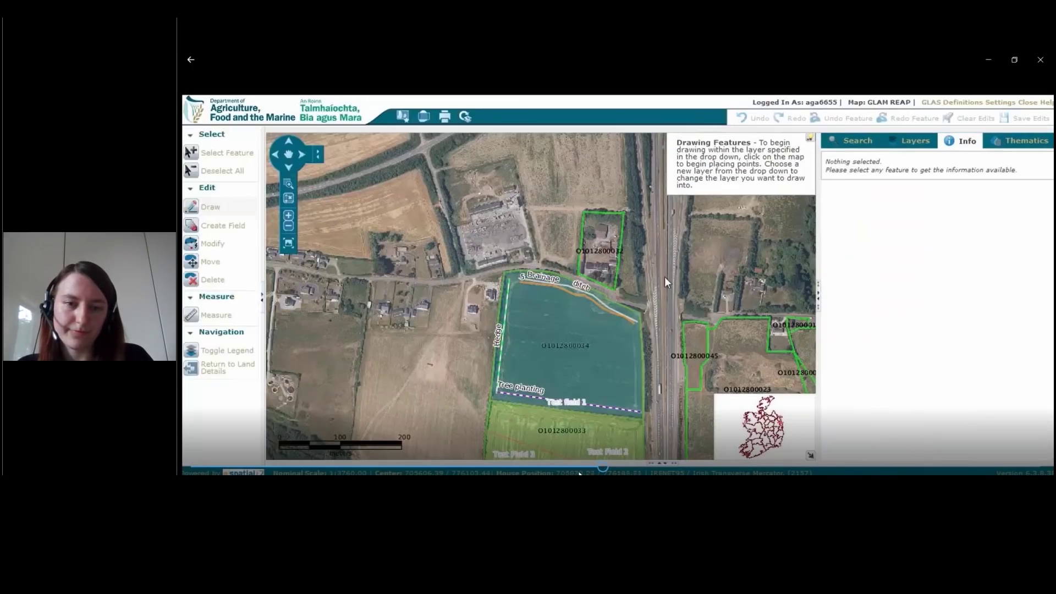
# - For the Test field 1 Mixed Species Ley Field, draw a drainage ditch along its eastern edge and label it "Drainage ditch"
pyautogui.click(607, 392)
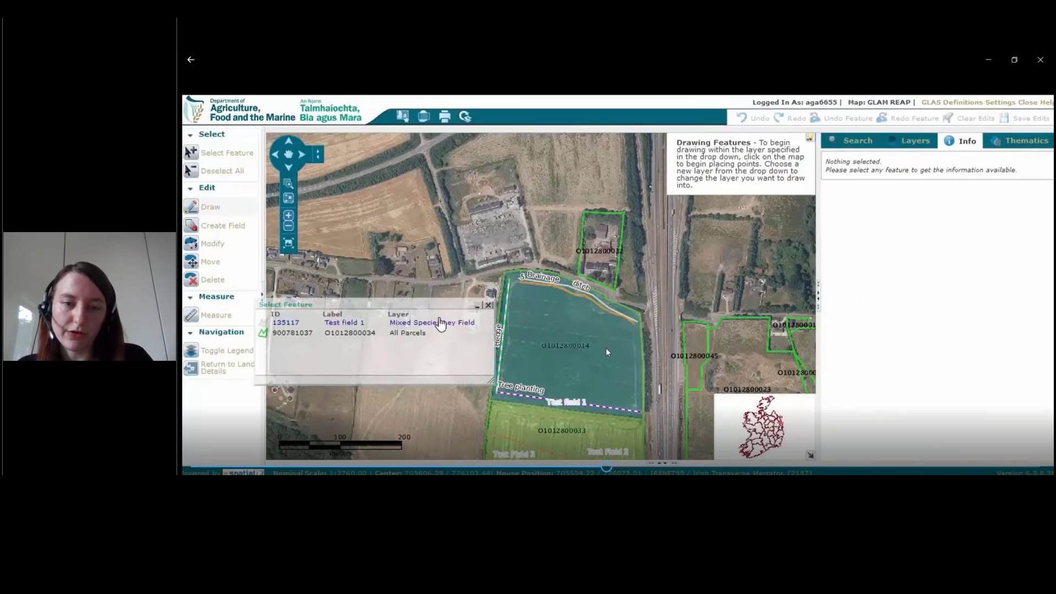
pyautogui.click(440, 323)
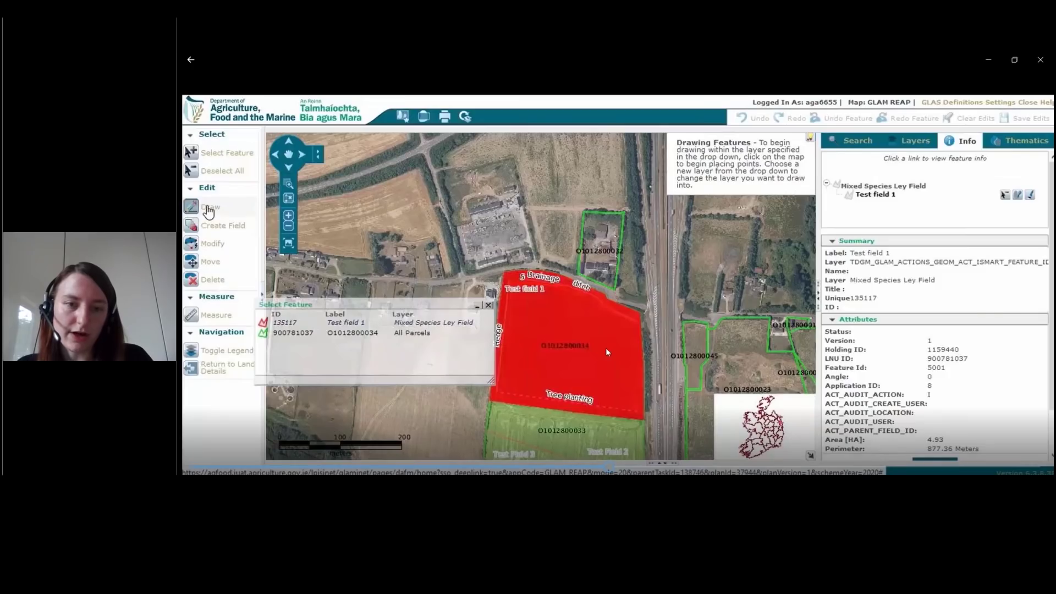
pyautogui.click(208, 209)
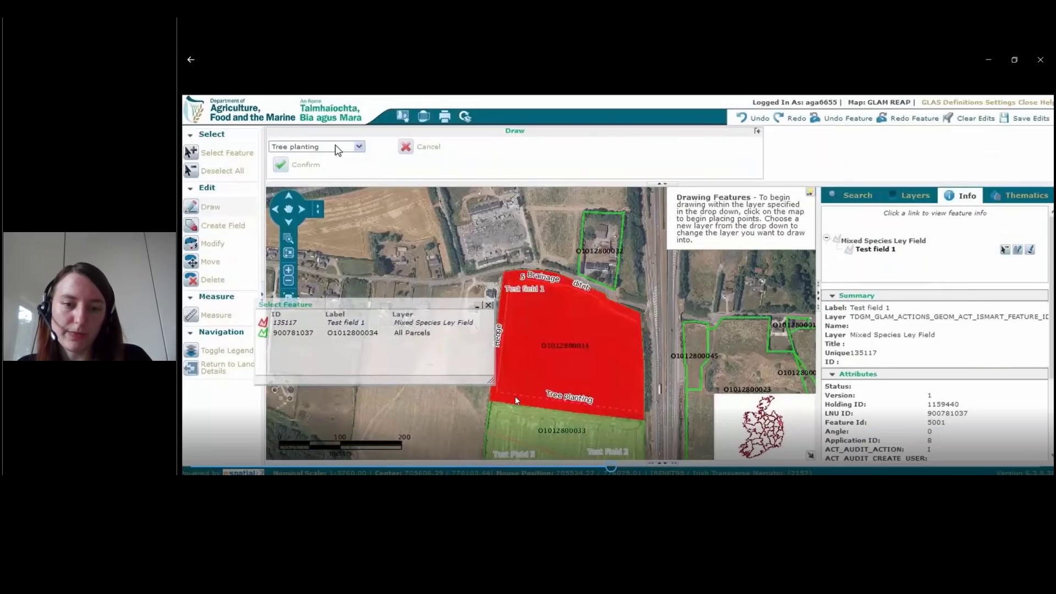
pyautogui.click(335, 147)
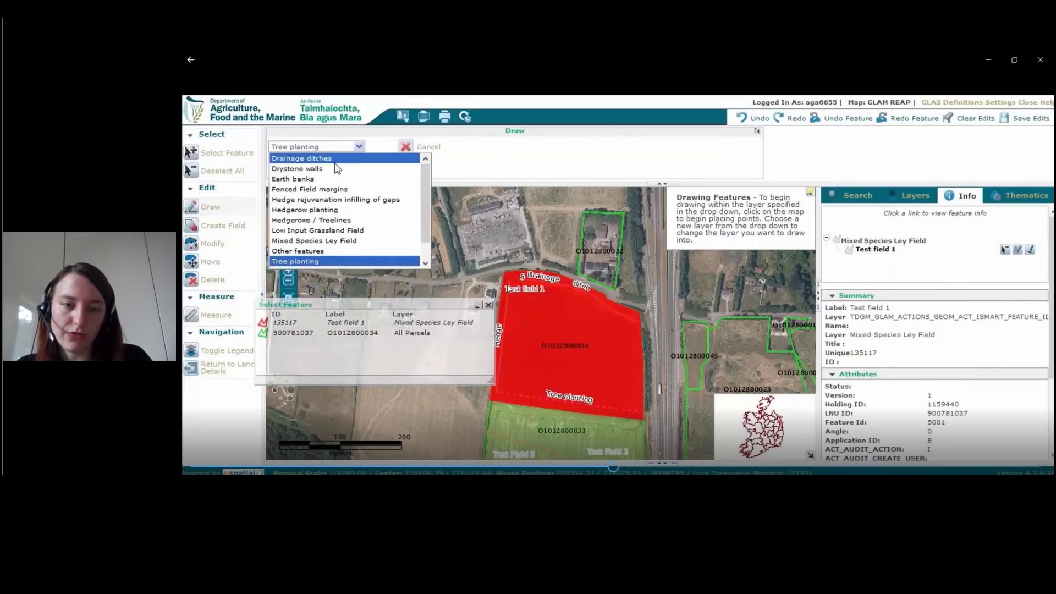
pyautogui.click(301, 158)
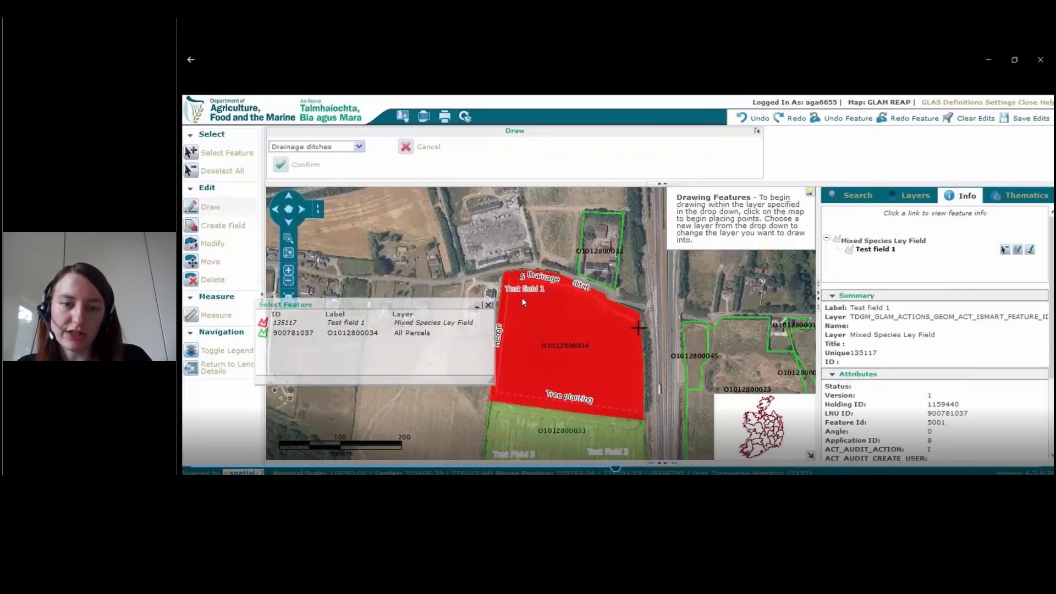
pyautogui.click(637, 327)
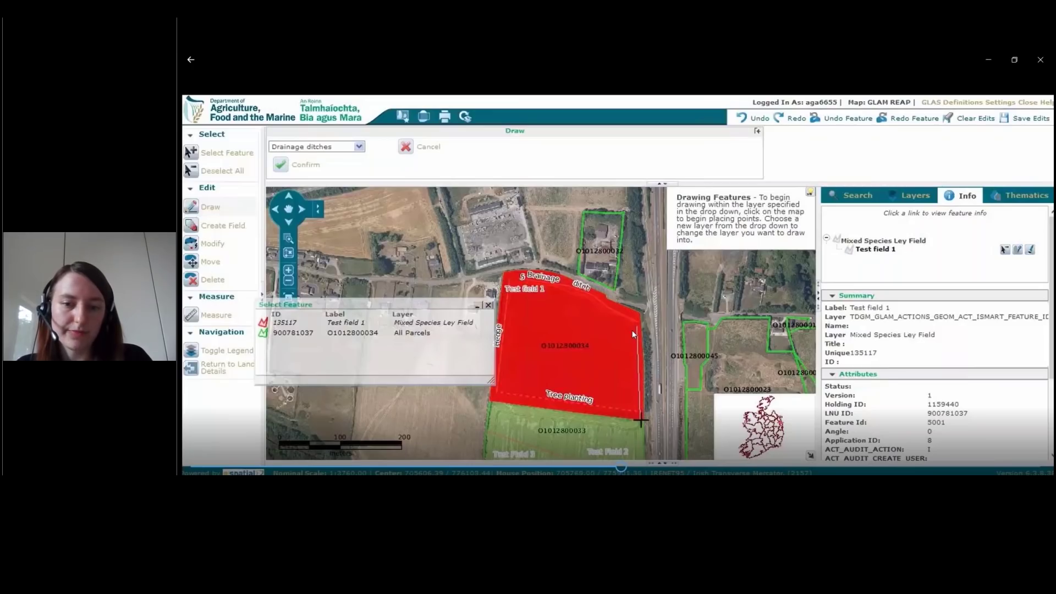
pyautogui.doubleClick(640, 420)
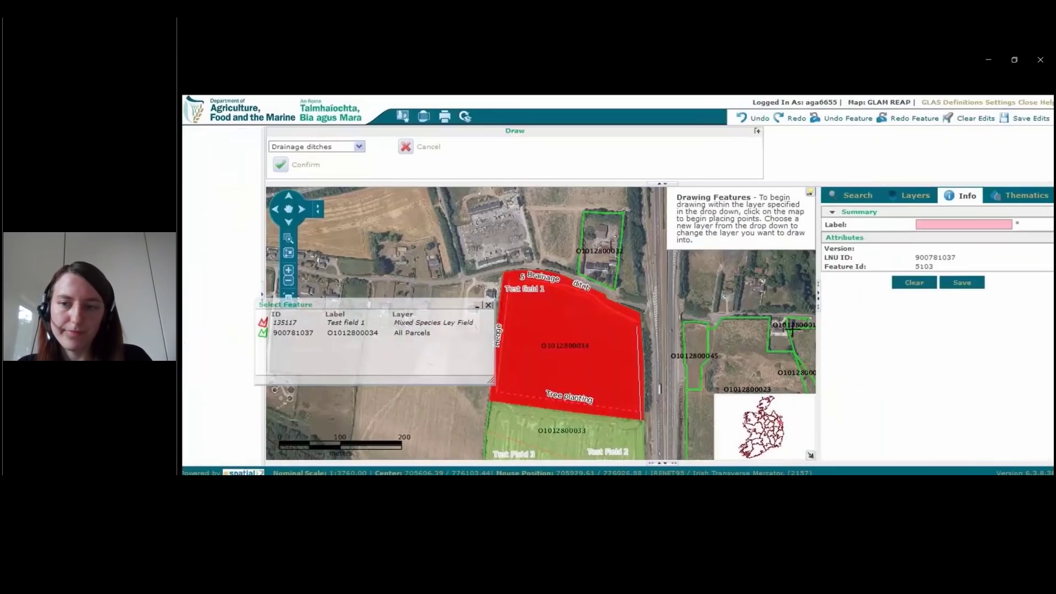
pyautogui.click(962, 224)
pyautogui.write('Drainage ditch')
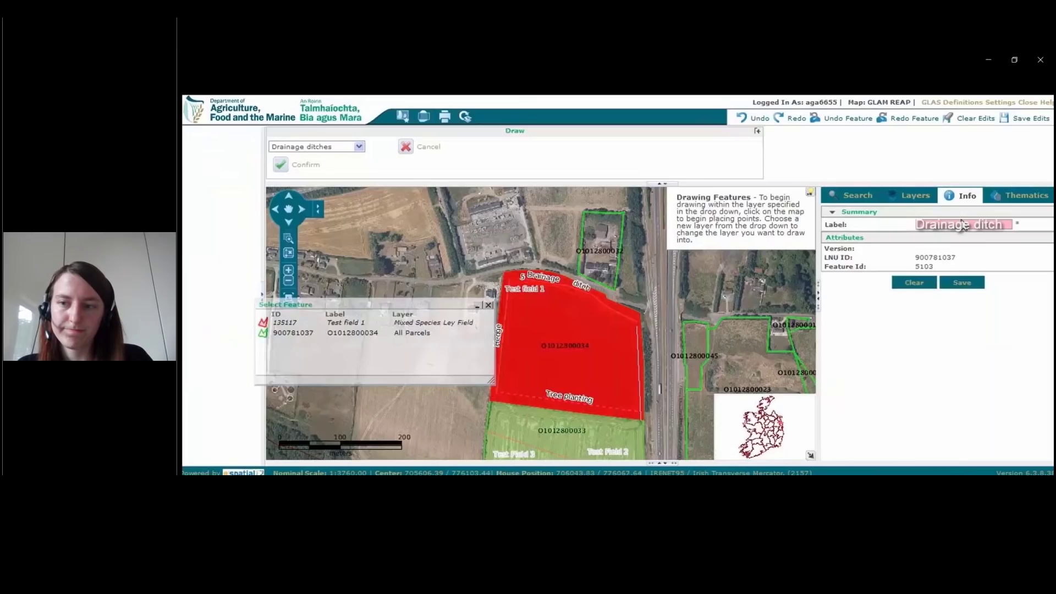
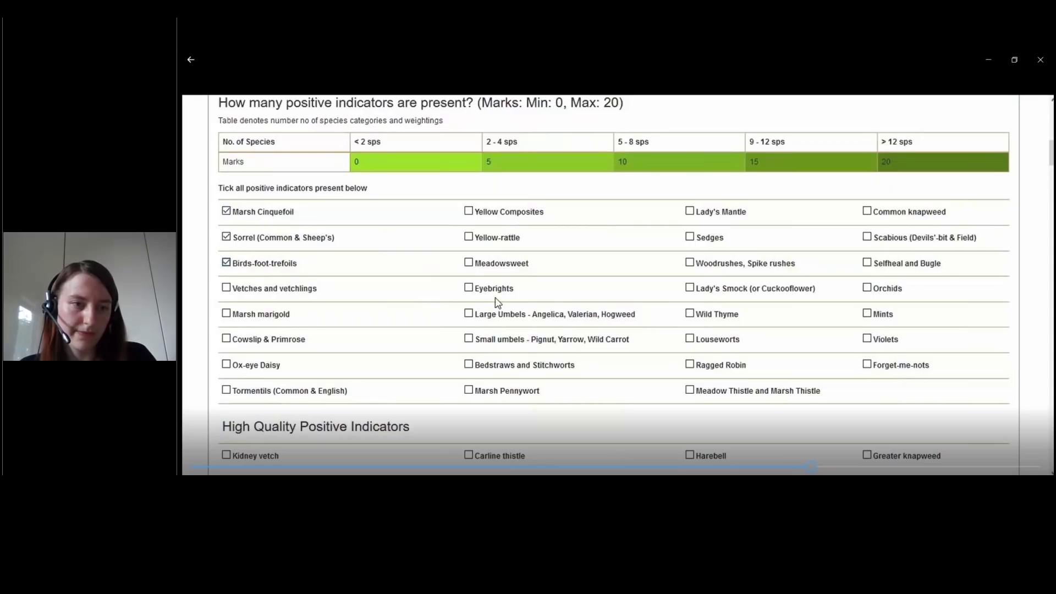
# - Tick Eyebrights, Louseworts, Mints and the high quality indicator Kidney vetch as present positive indicators, and save the question
pyautogui.click(496, 297)
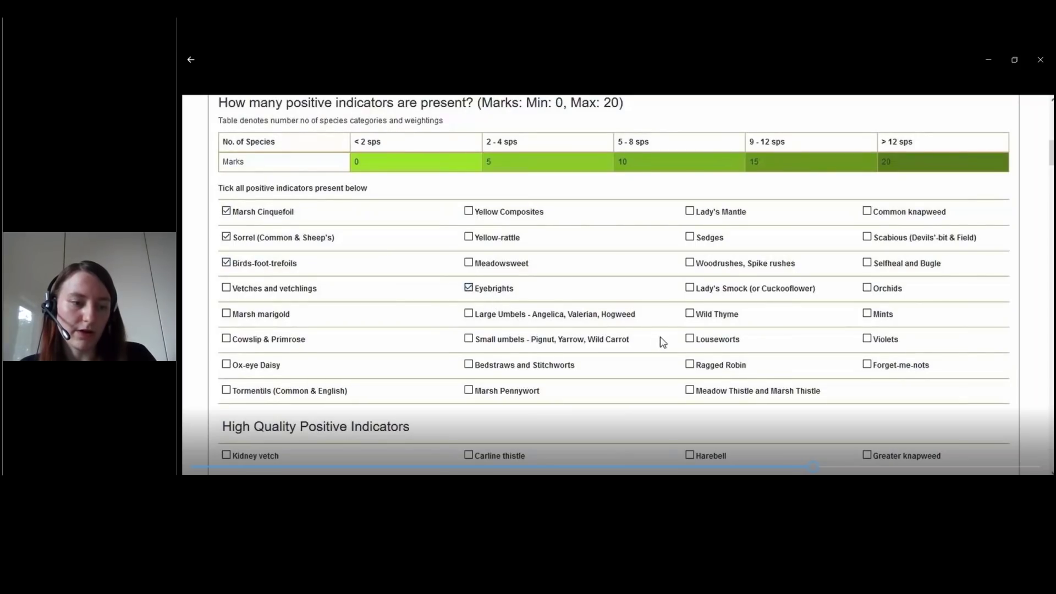
pyautogui.click(891, 320)
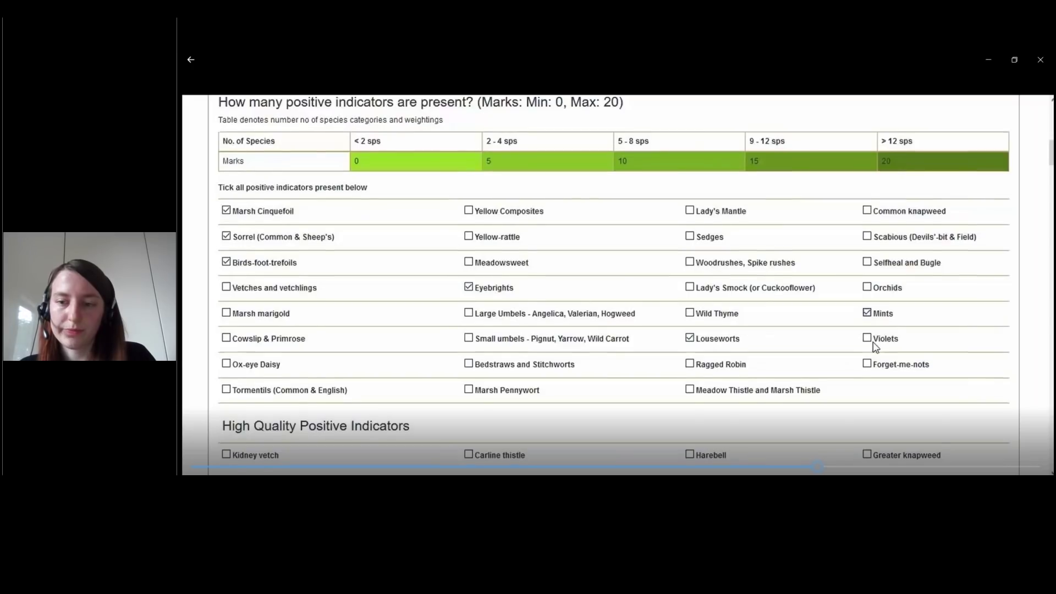
pyautogui.scroll(-3, 874, 341)
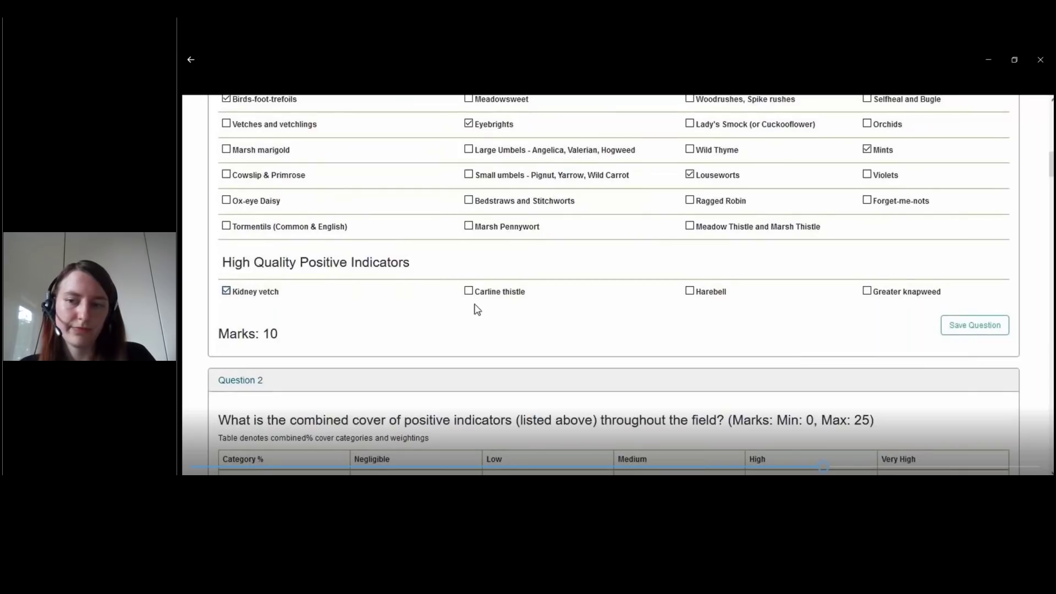
pyautogui.scroll(-3, 477, 309)
pyautogui.click(984, 170)
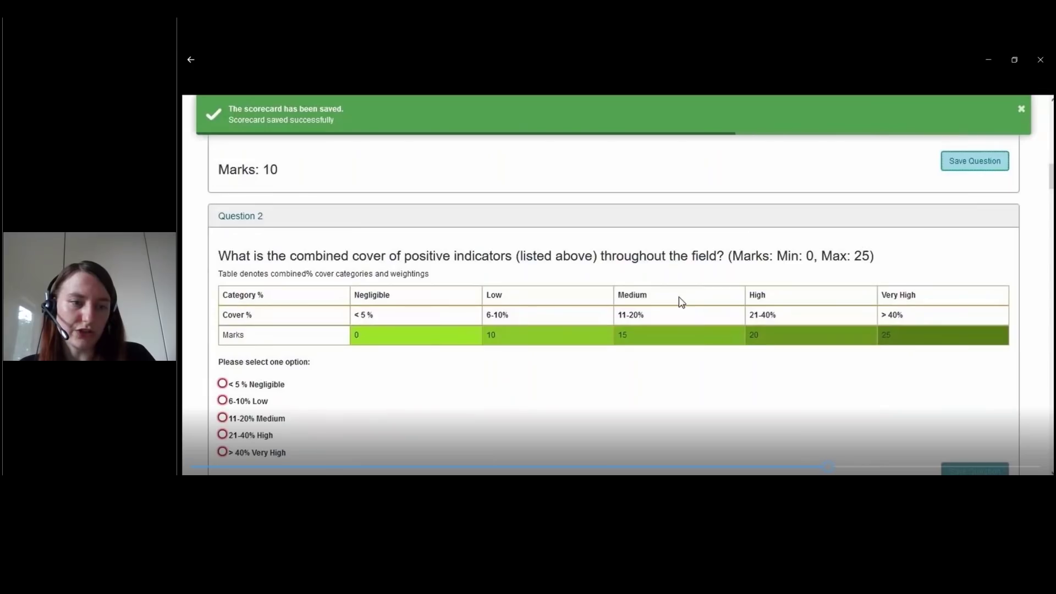
# - Answer Question 2 with "6-10% Low" and Question 3 on vegetation structure with "Poor", and save the answers
pyautogui.scroll(-5, 715, 319)
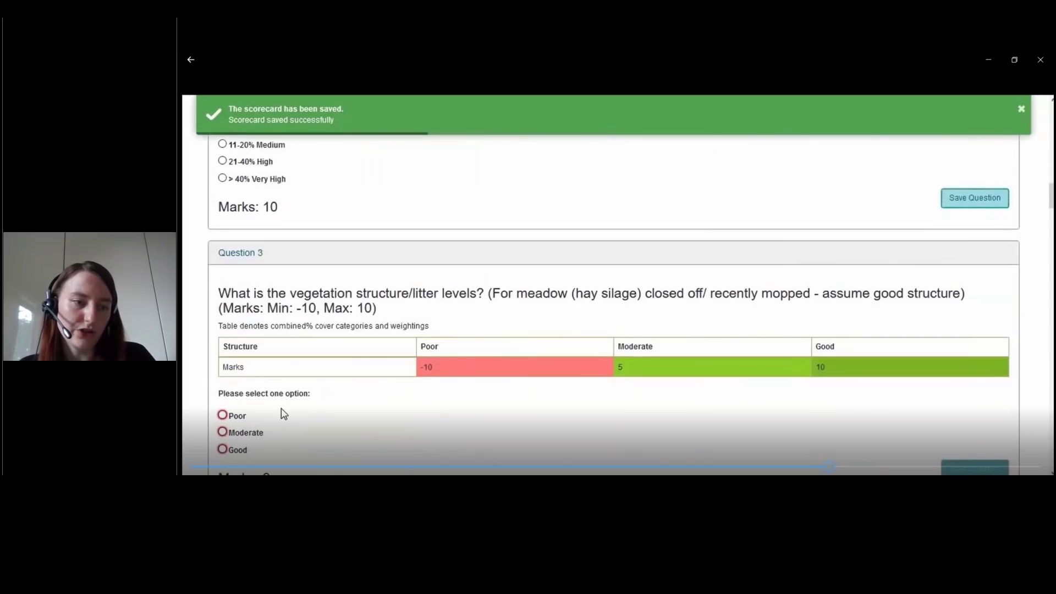
pyautogui.click(243, 418)
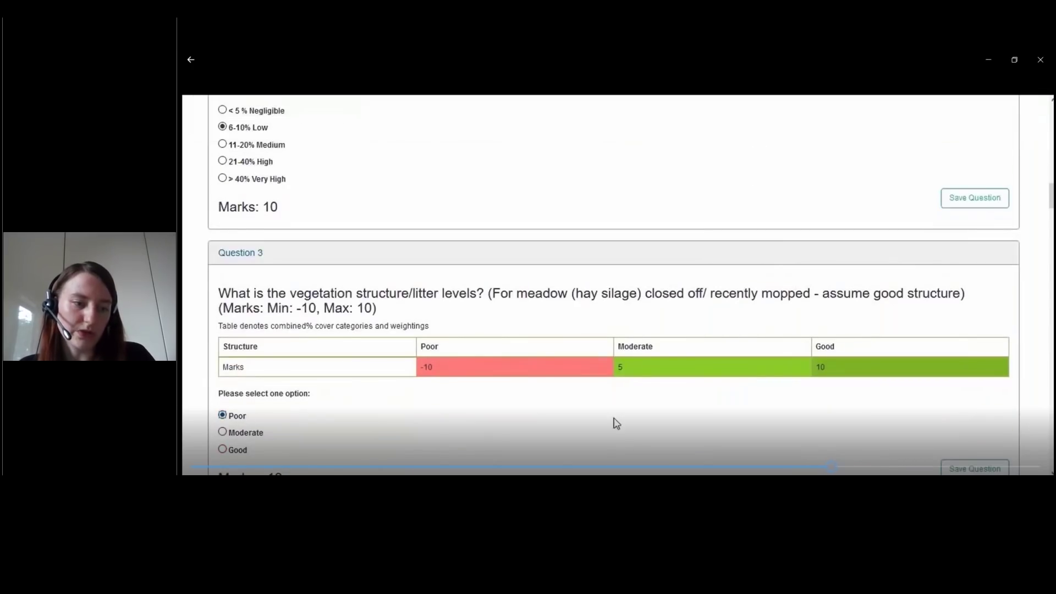
pyautogui.scroll(-3, 671, 419)
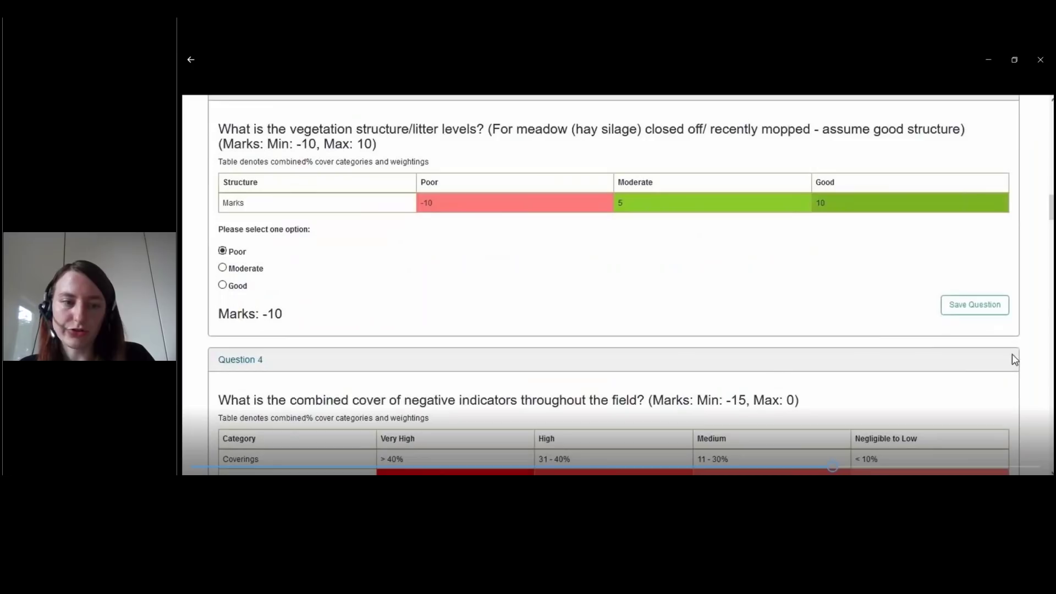
pyautogui.click(996, 318)
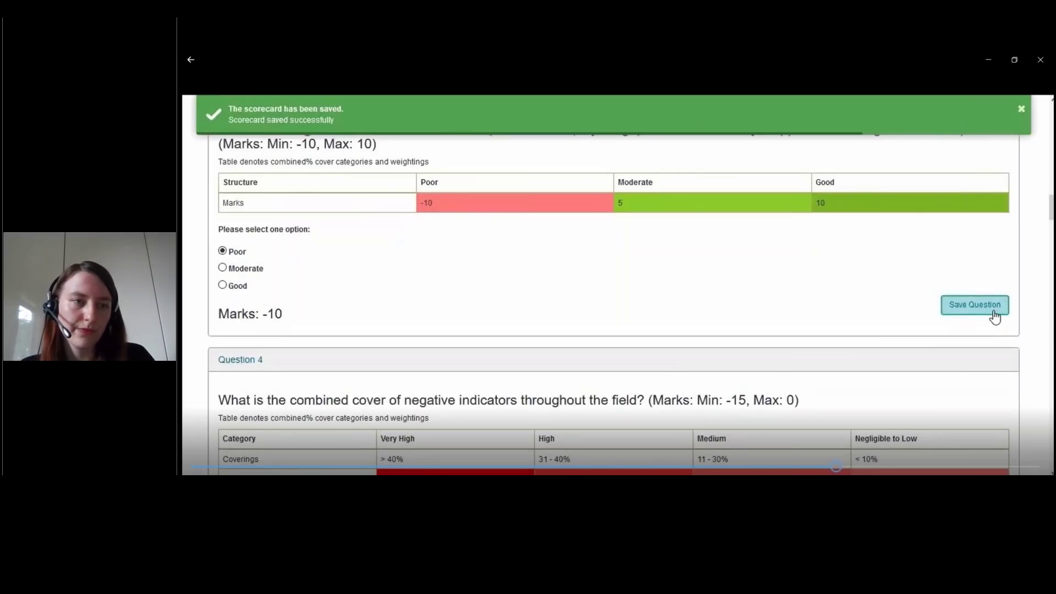
# - Answer Question 4 on negative indicator cover with "Very High", tick Ryegrass as present, and save the question
pyautogui.scroll(-1, 989, 319)
pyautogui.scroll(-2, 990, 319)
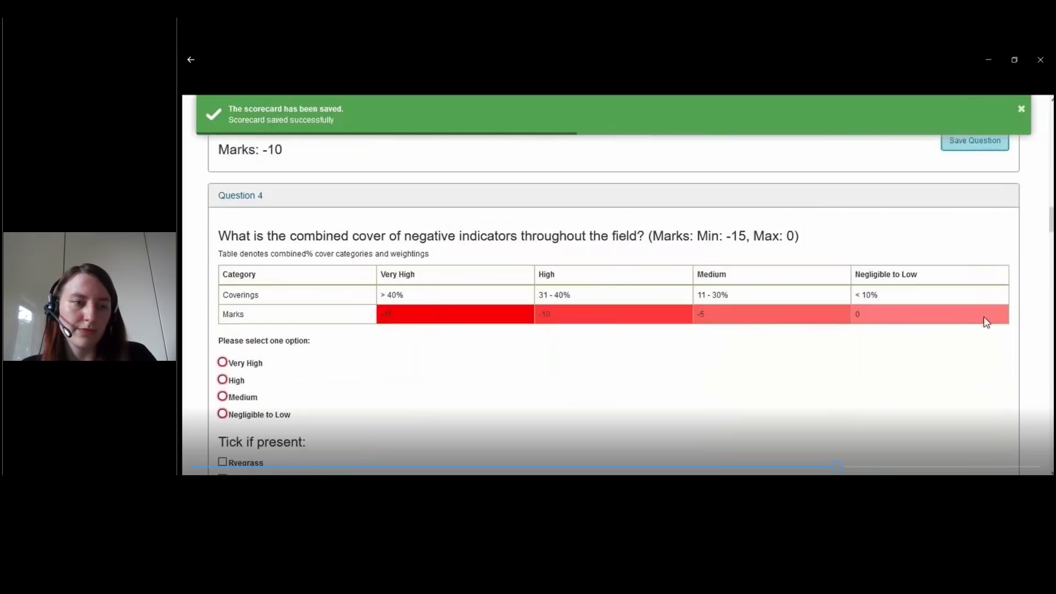
pyautogui.click(261, 365)
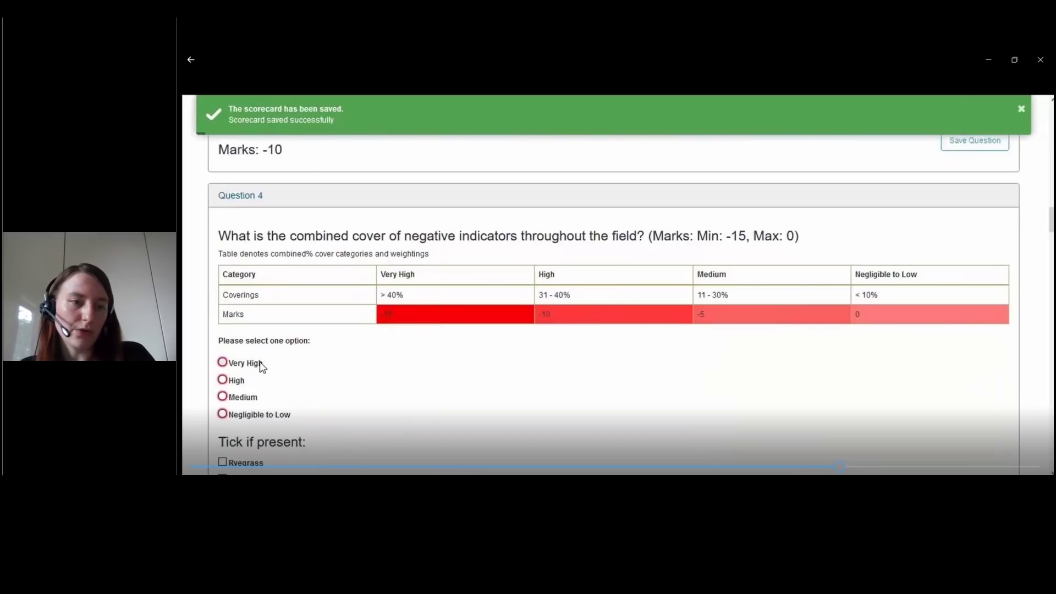
pyautogui.scroll(-3, 729, 389)
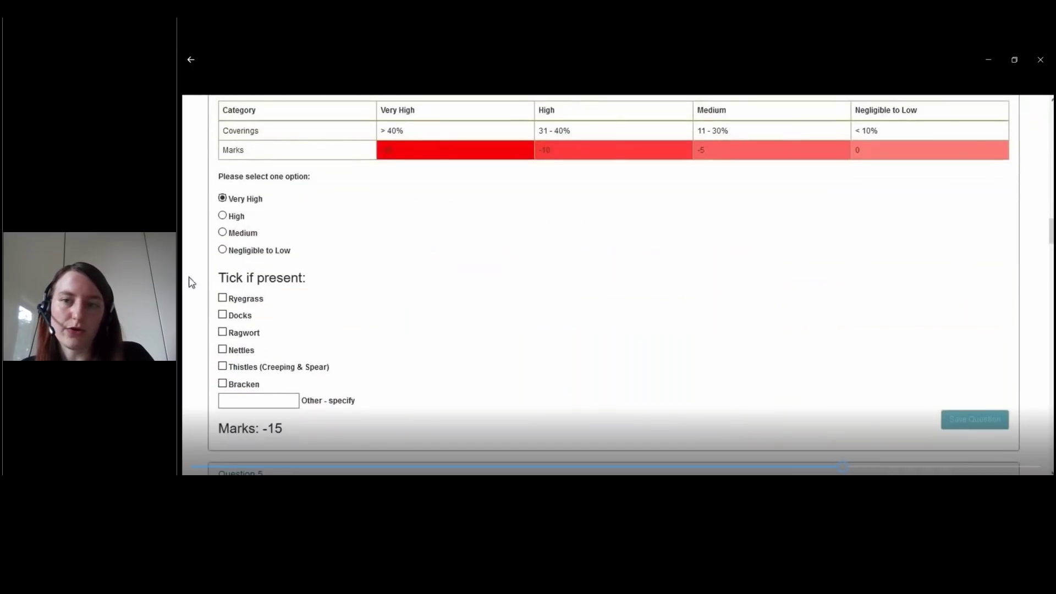
pyautogui.click(237, 299)
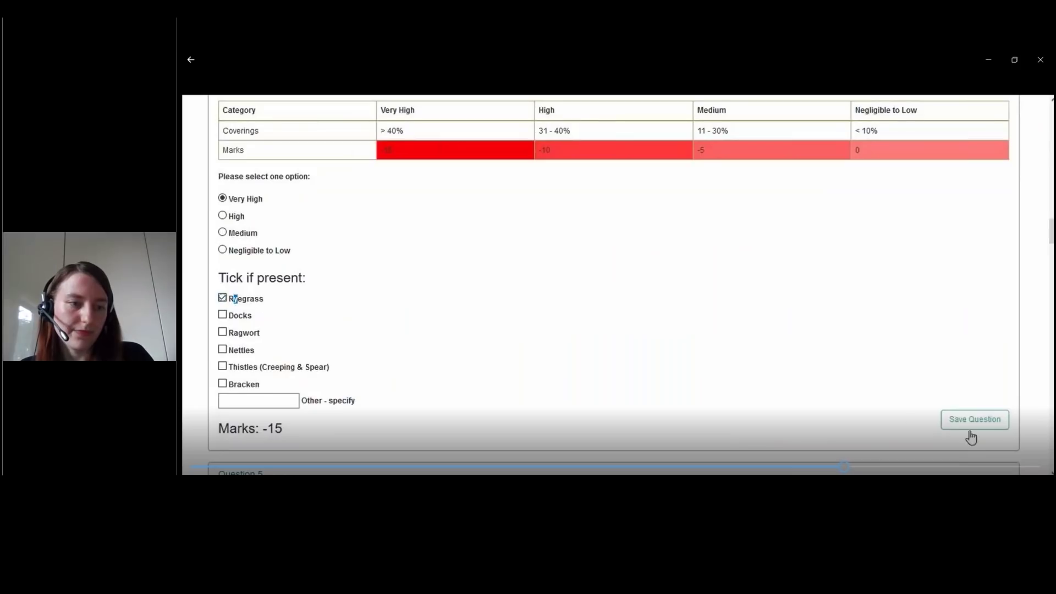
pyautogui.click(997, 423)
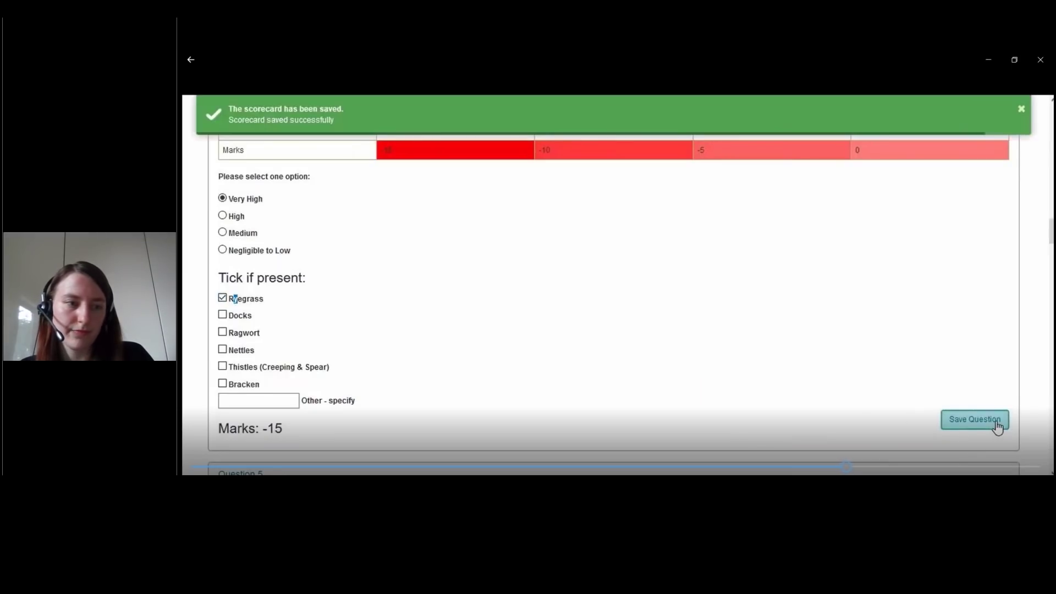
# - Mark Question 5 on fenced field margins as N/A, answer "No" for bonus points, and save the question
pyautogui.scroll(-1, 919, 401)
pyautogui.scroll(-4, 922, 400)
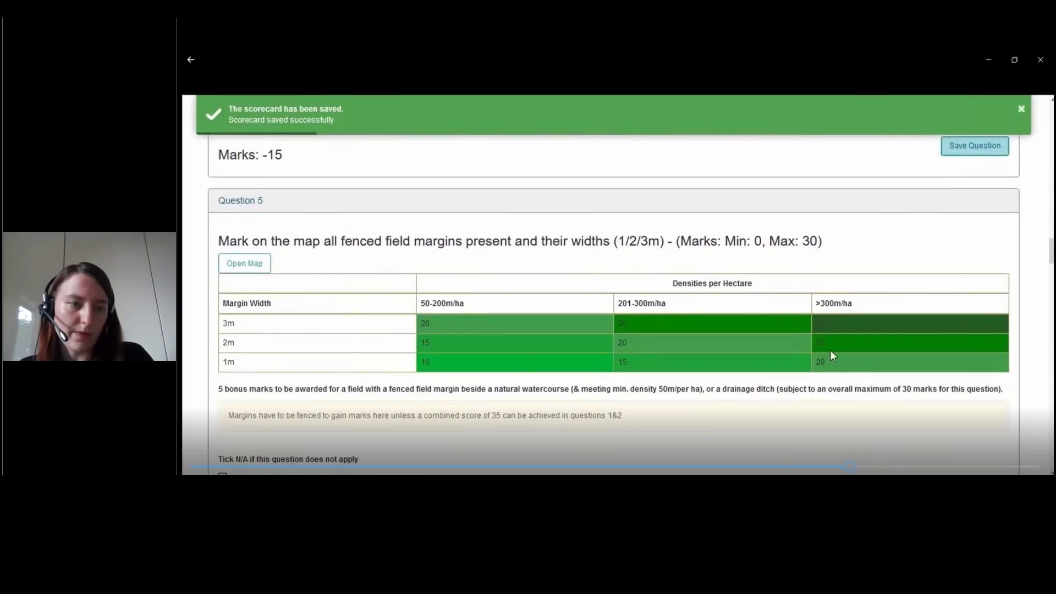
pyautogui.scroll(-2, 830, 352)
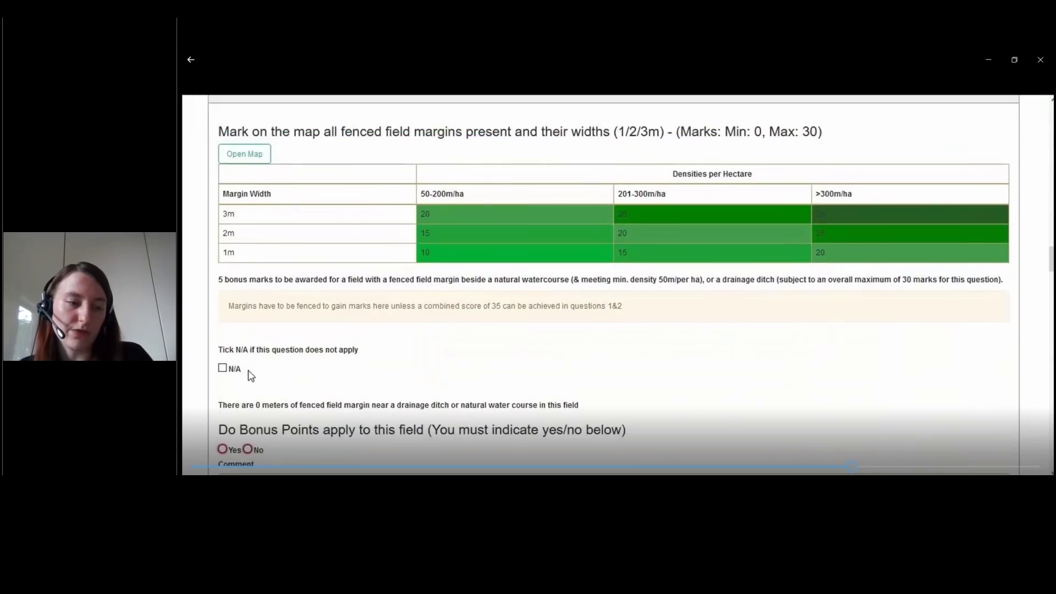
pyautogui.click(222, 368)
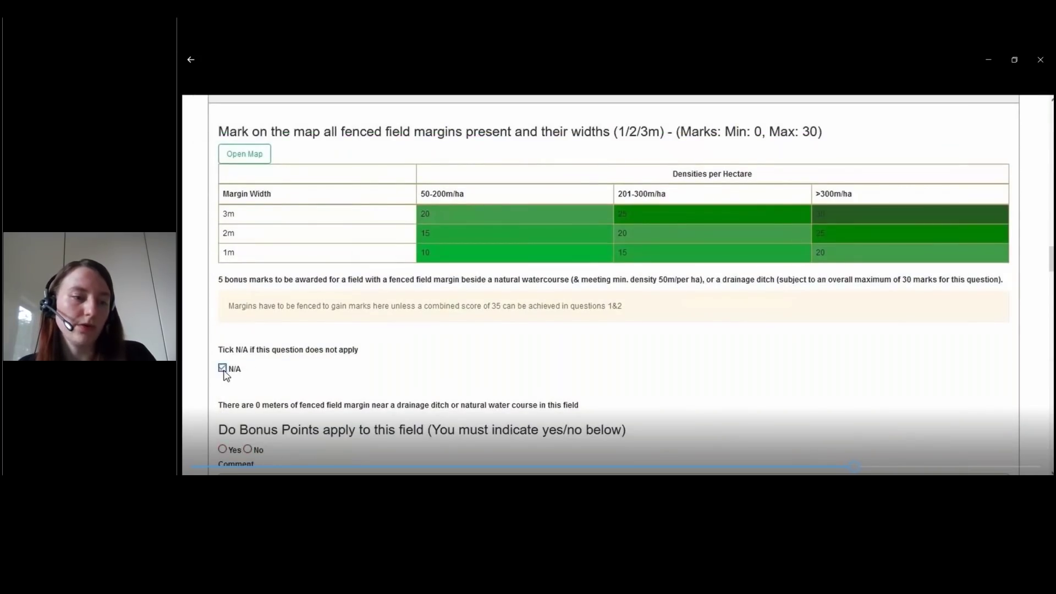
pyautogui.click(247, 449)
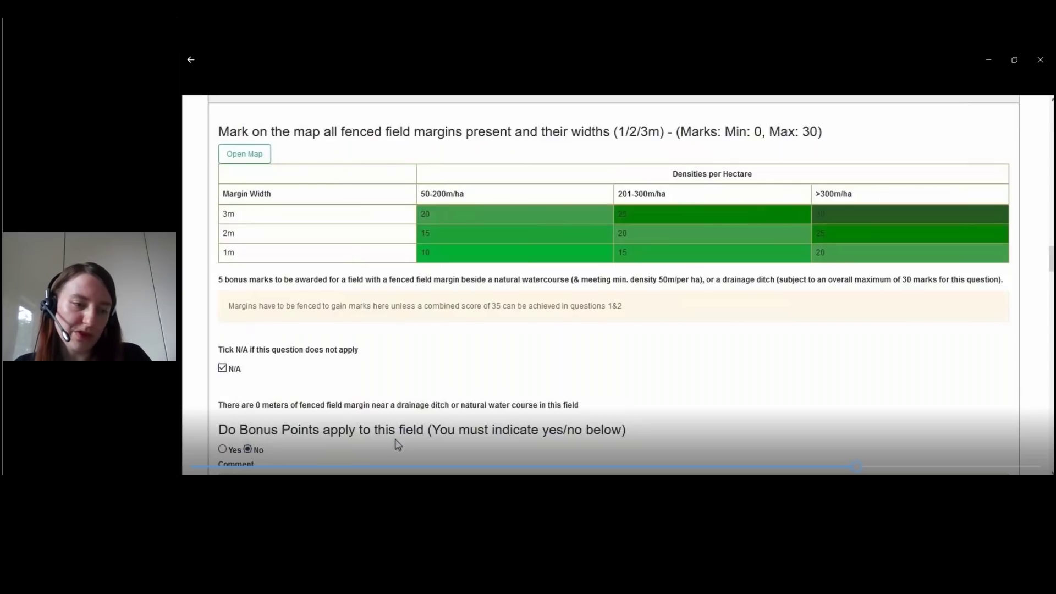
pyautogui.scroll(-4, 433, 426)
pyautogui.scroll(-2, 435, 423)
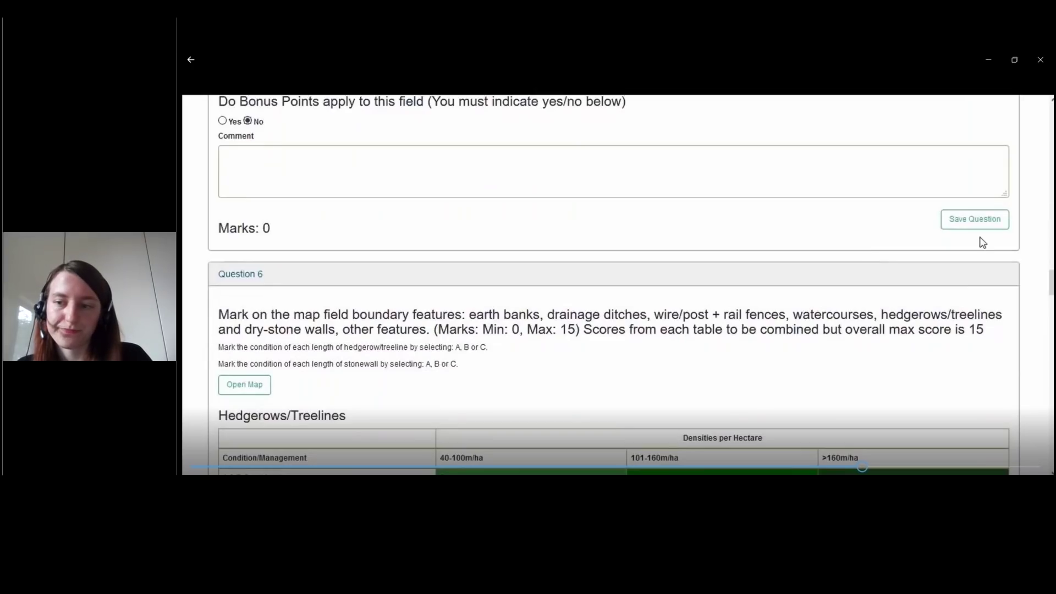
pyautogui.click(970, 219)
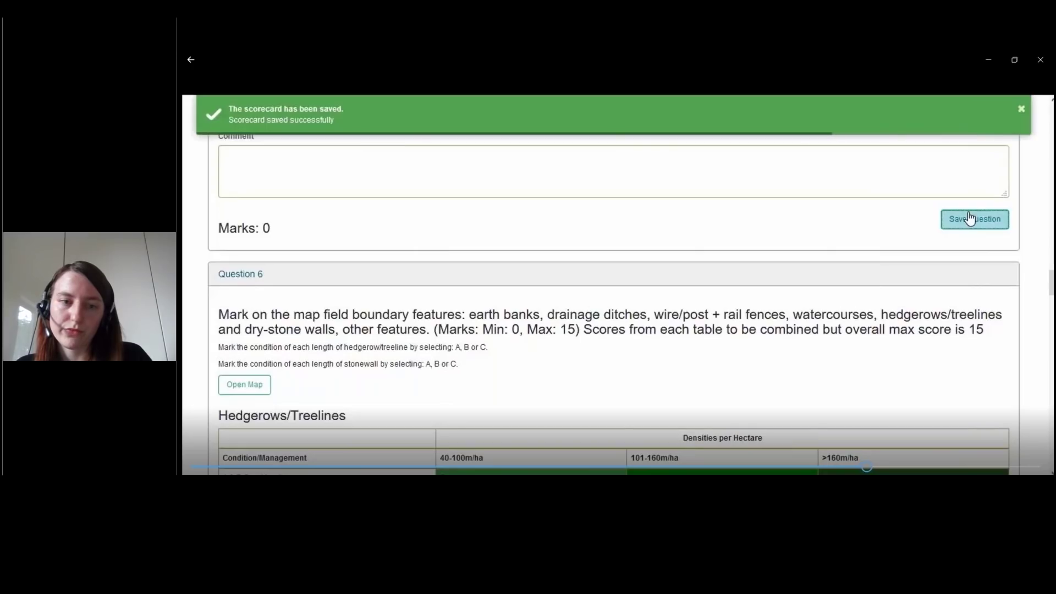
# - Mark Question 6 on field boundary features as N/A and save the question
pyautogui.scroll(-4, 605, 302)
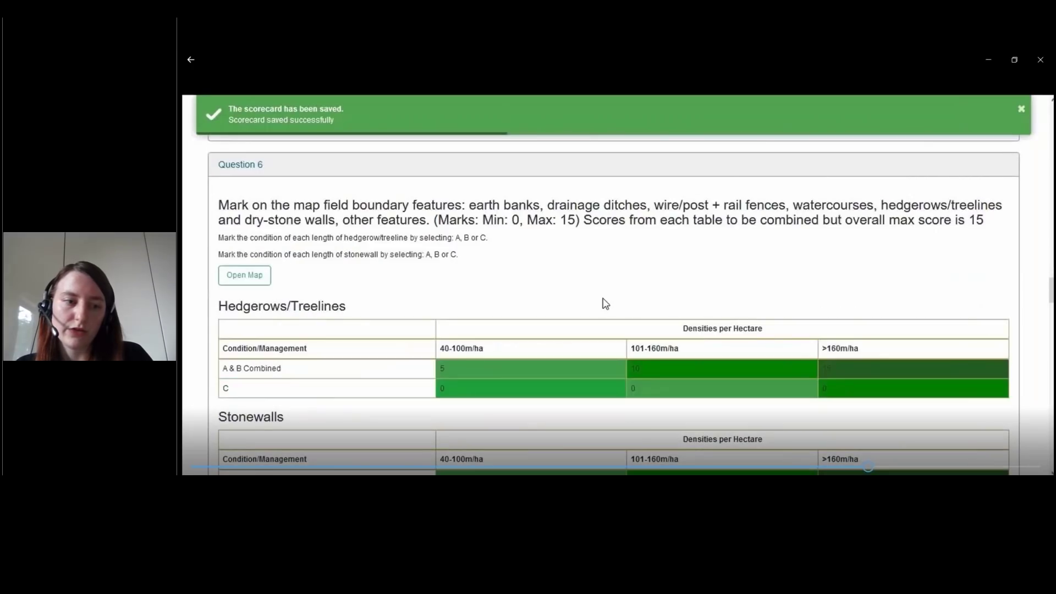
pyautogui.scroll(-1, 627, 313)
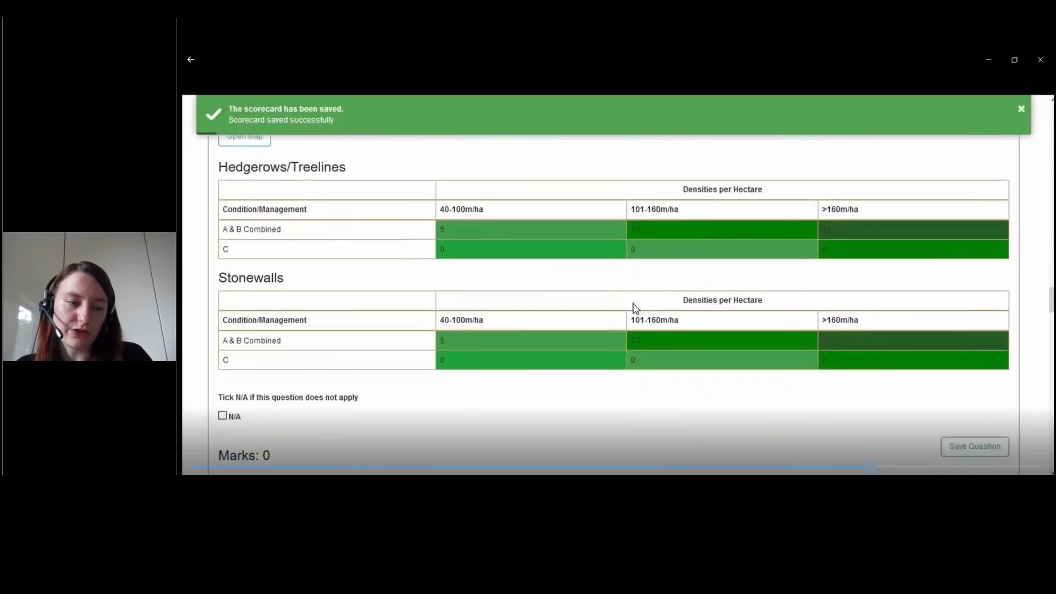
pyautogui.click(222, 384)
pyautogui.scroll(-3, 531, 367)
pyautogui.click(973, 249)
# - Answer Question 8 on the extent of field poaching with "Medium - Low" and save the question
pyautogui.scroll(-4, 828, 287)
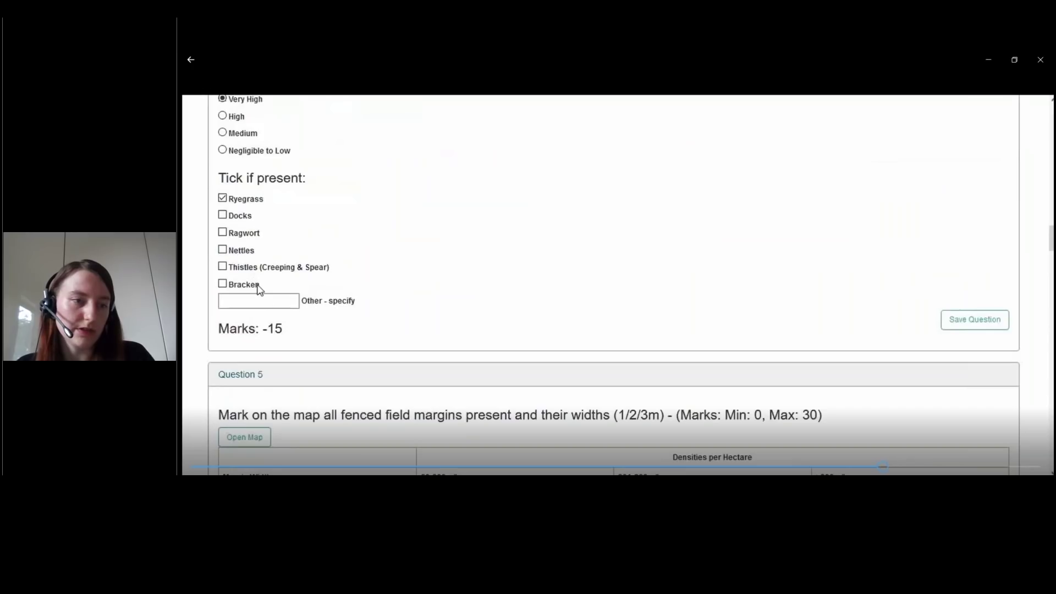
pyautogui.scroll(-10, 260, 290)
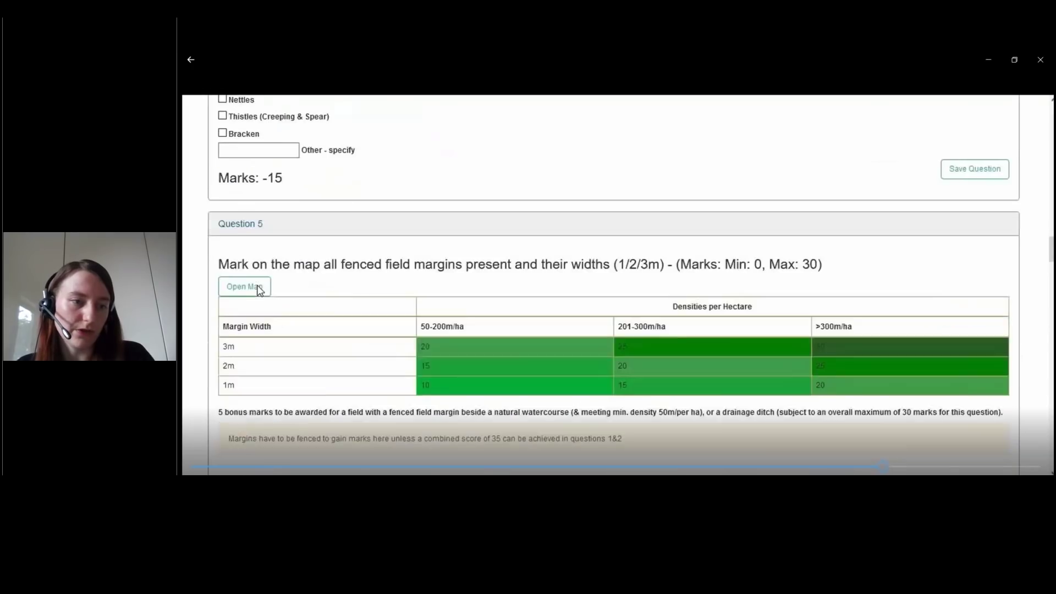
pyautogui.scroll(-9, 287, 322)
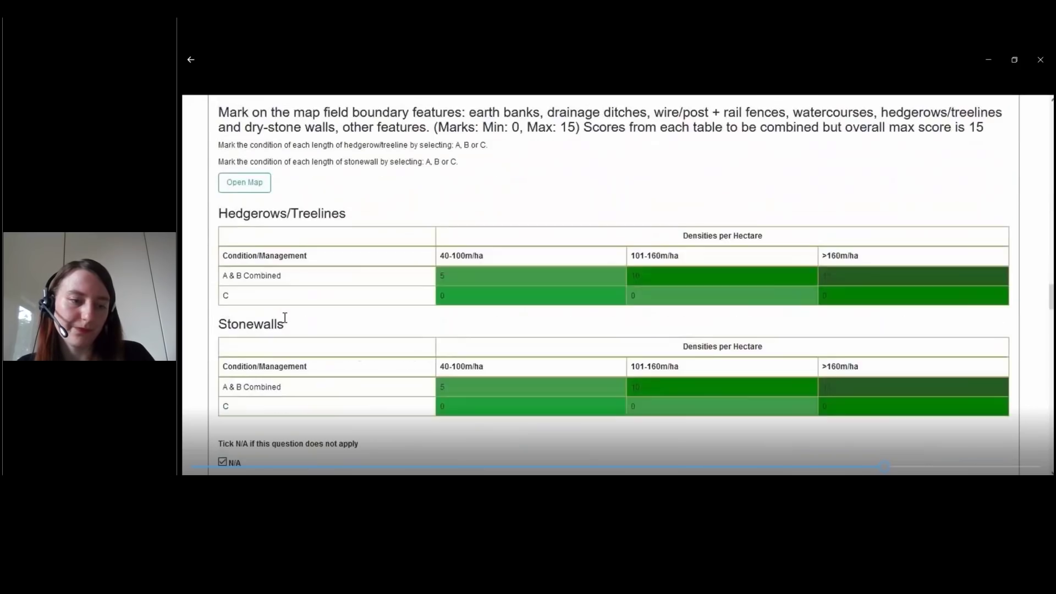
pyautogui.scroll(-3, 285, 330)
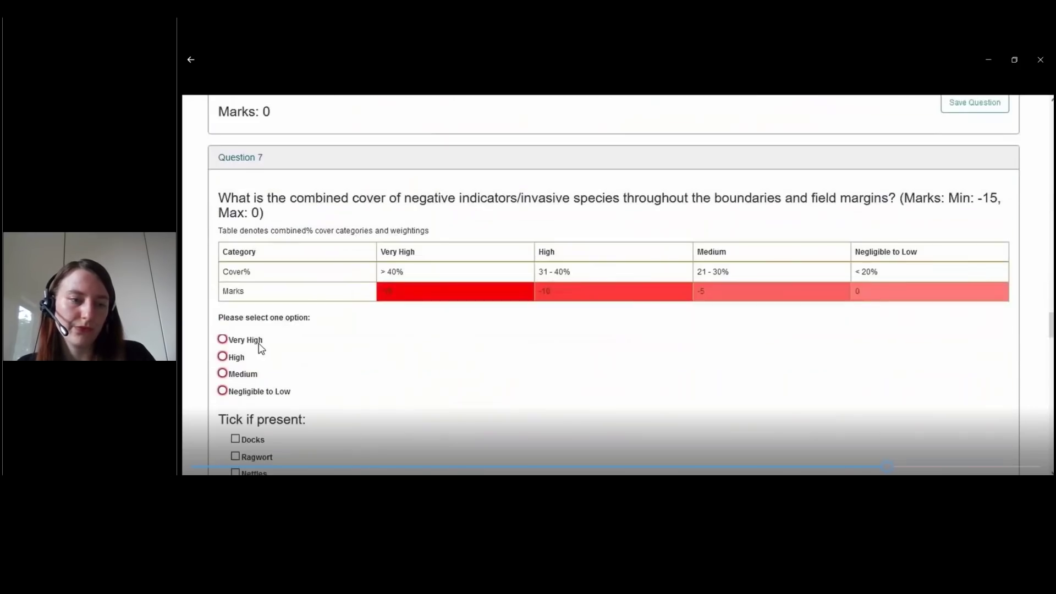
pyautogui.scroll(-8, 259, 347)
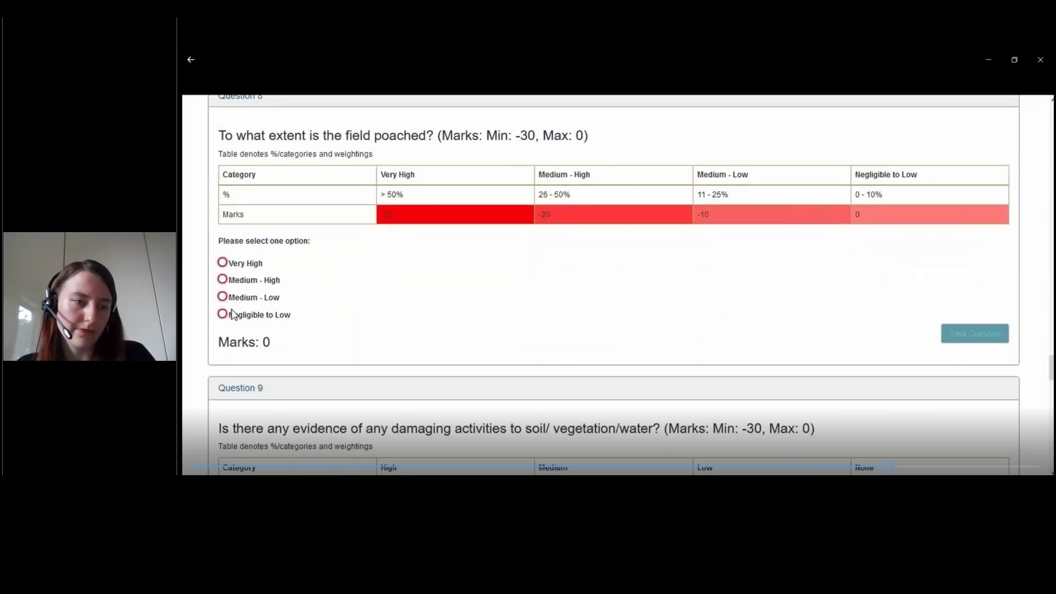
pyautogui.click(222, 297)
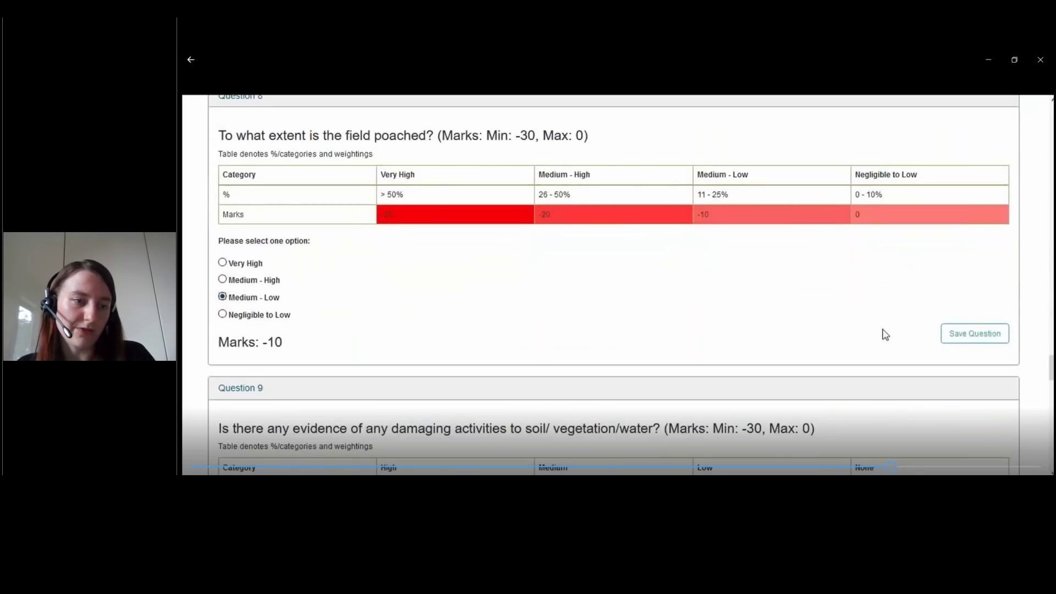
pyautogui.click(954, 334)
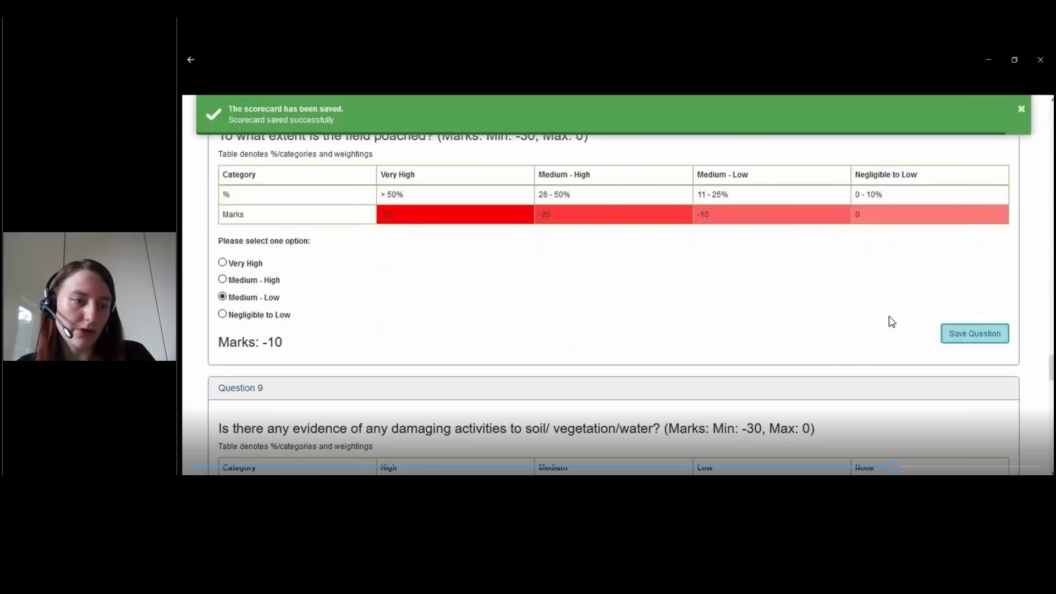
# - Answer Question 9 on damaging activities to soil, vegetation or water with "None" and save the question
pyautogui.scroll(-4, 890, 322)
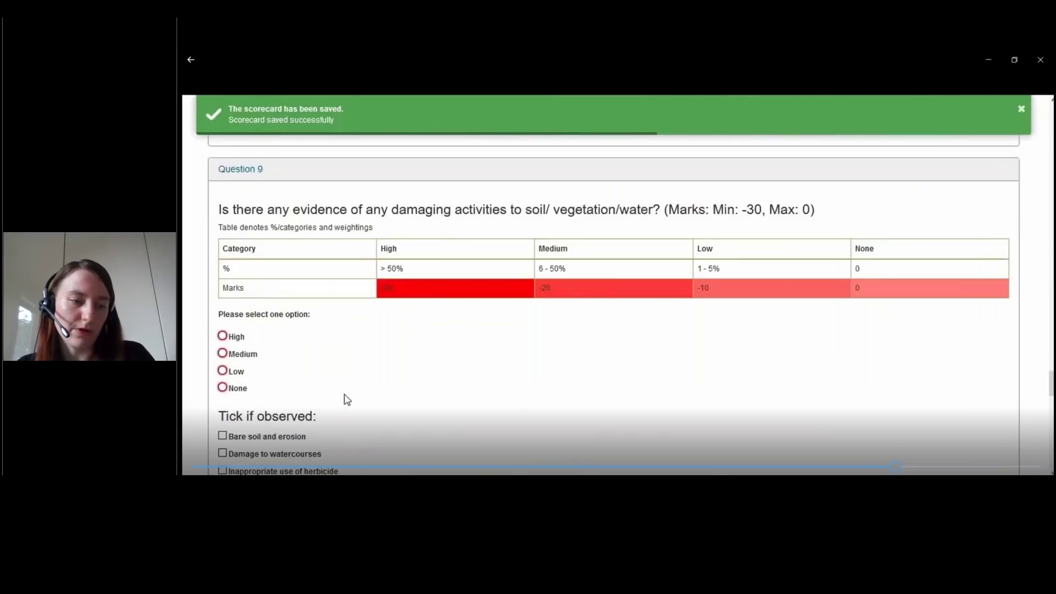
pyautogui.click(241, 389)
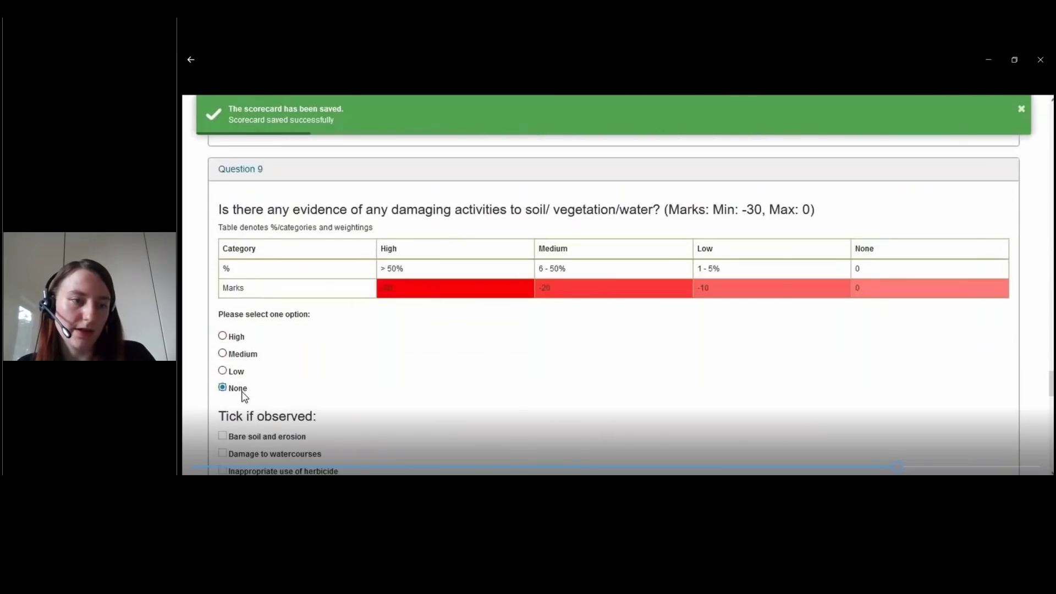
pyautogui.scroll(-4, 499, 381)
pyautogui.click(963, 367)
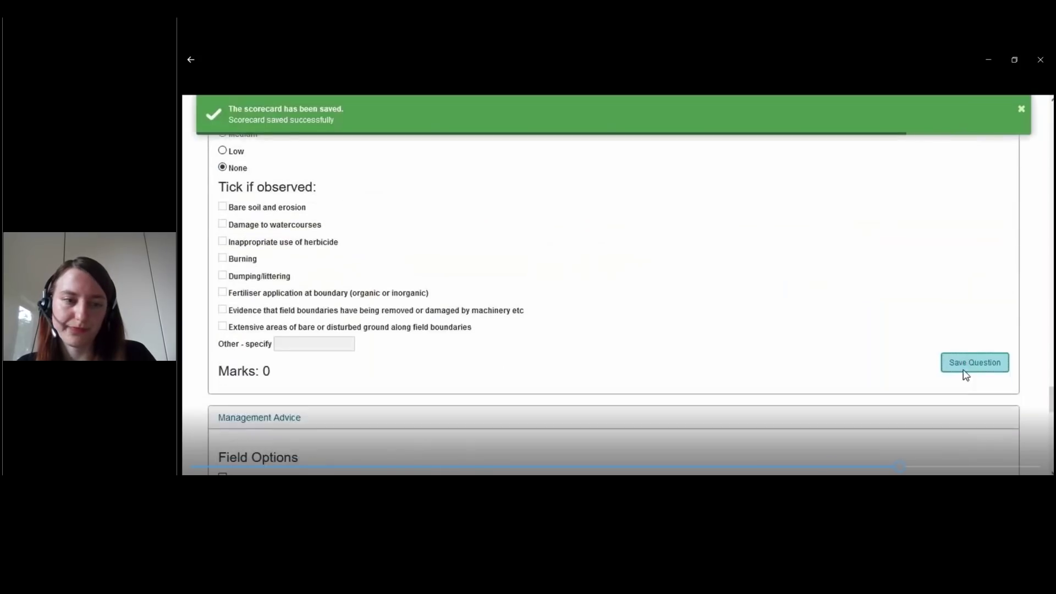
# - Tick "Use stock to graze the plot more evenly" under Management Advice and save it, and save Complementary Actions with nothing selected
pyautogui.scroll(-3, 963, 373)
pyautogui.scroll(-1, 949, 365)
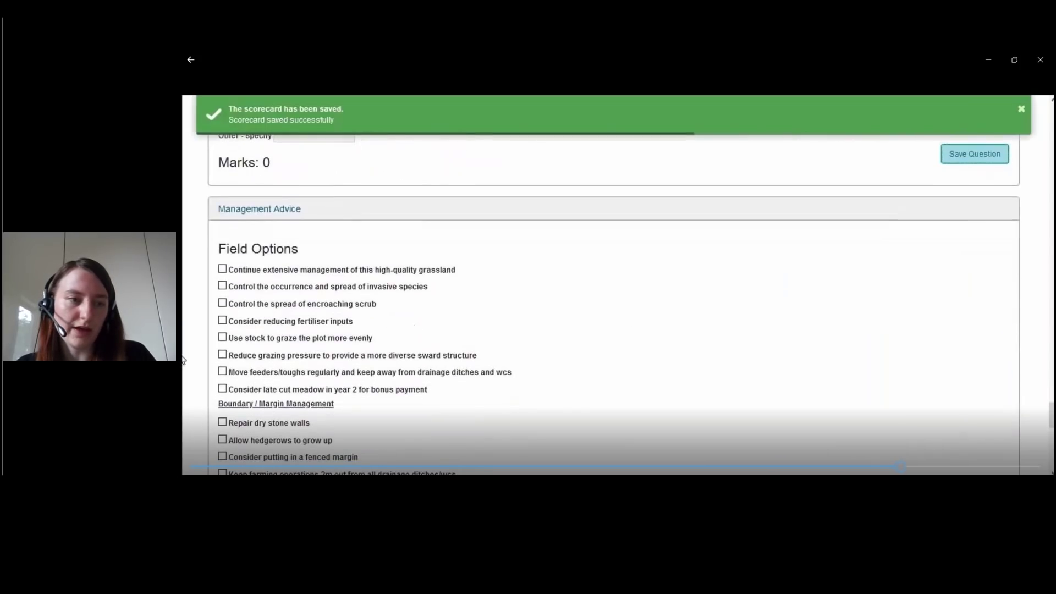
pyautogui.click(233, 341)
pyautogui.scroll(-5, 710, 361)
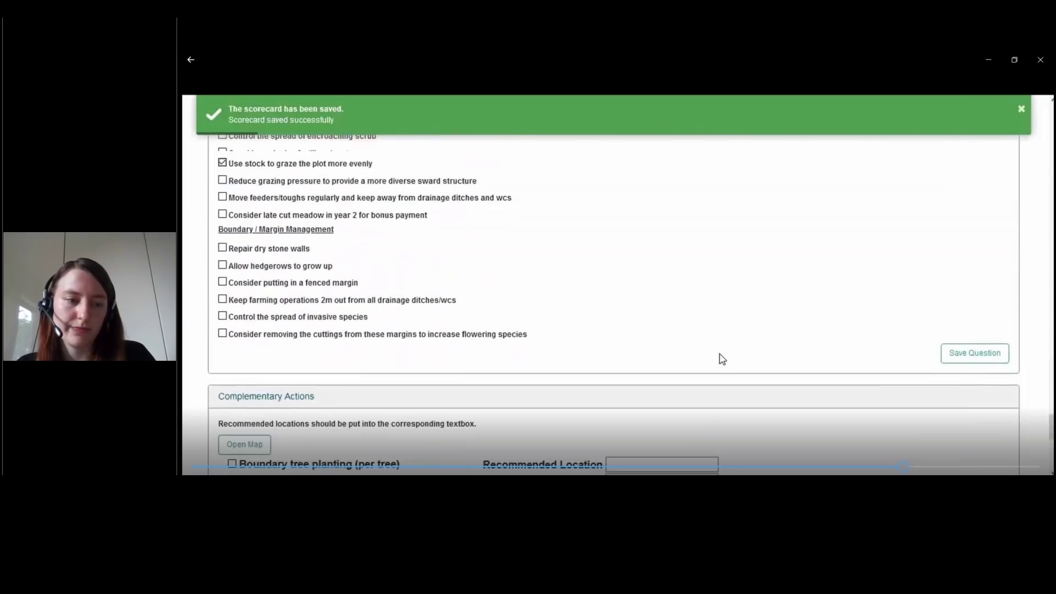
pyautogui.click(968, 257)
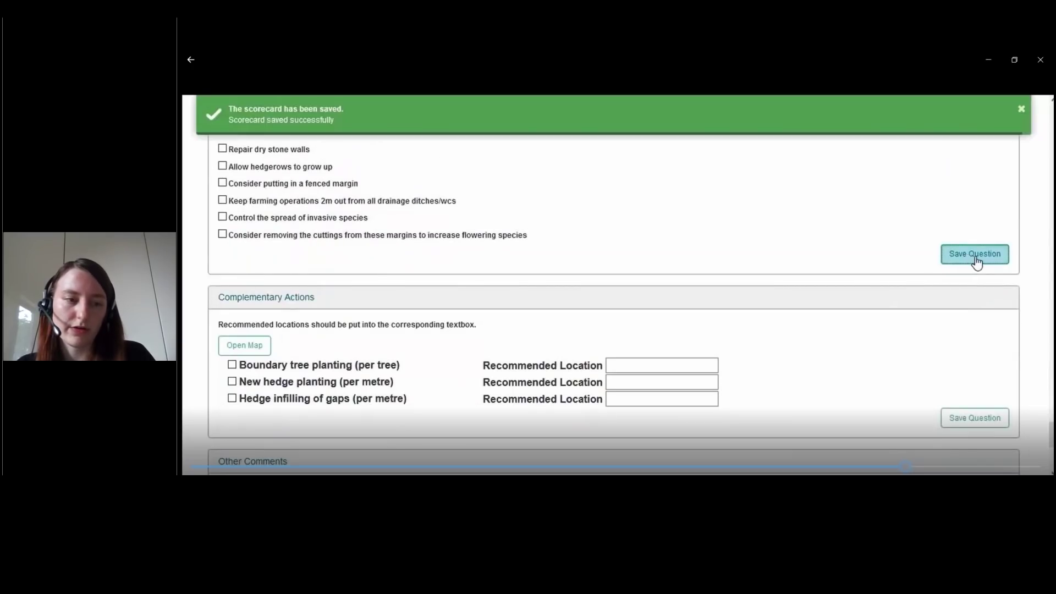
pyautogui.click(977, 420)
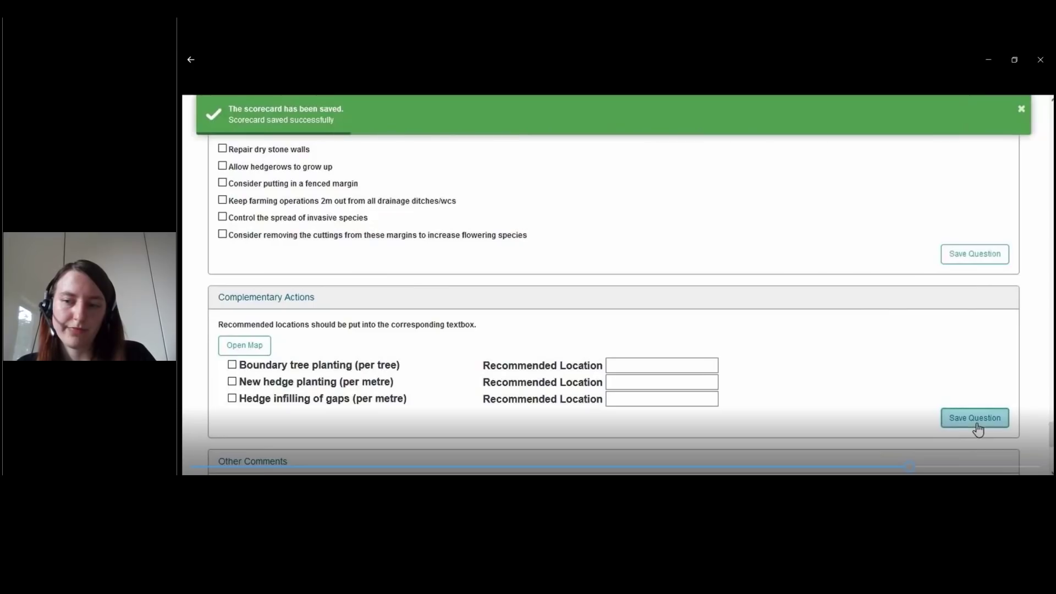
# - Enter "None" under Other Comments and save it, and save the whole scorecard to calculate the field score
pyautogui.scroll(-3, 882, 382)
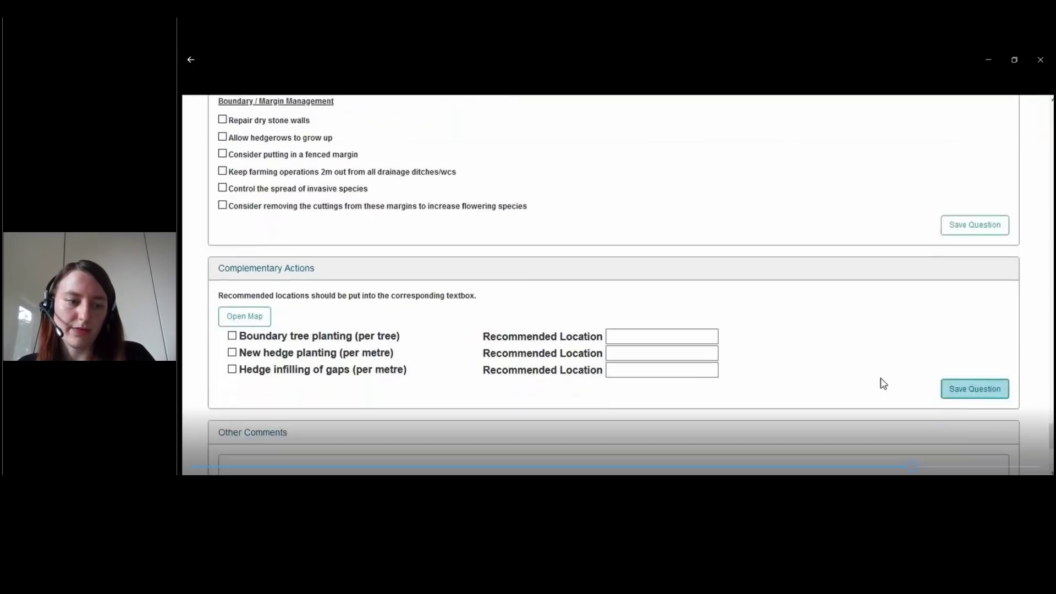
pyautogui.click(869, 367)
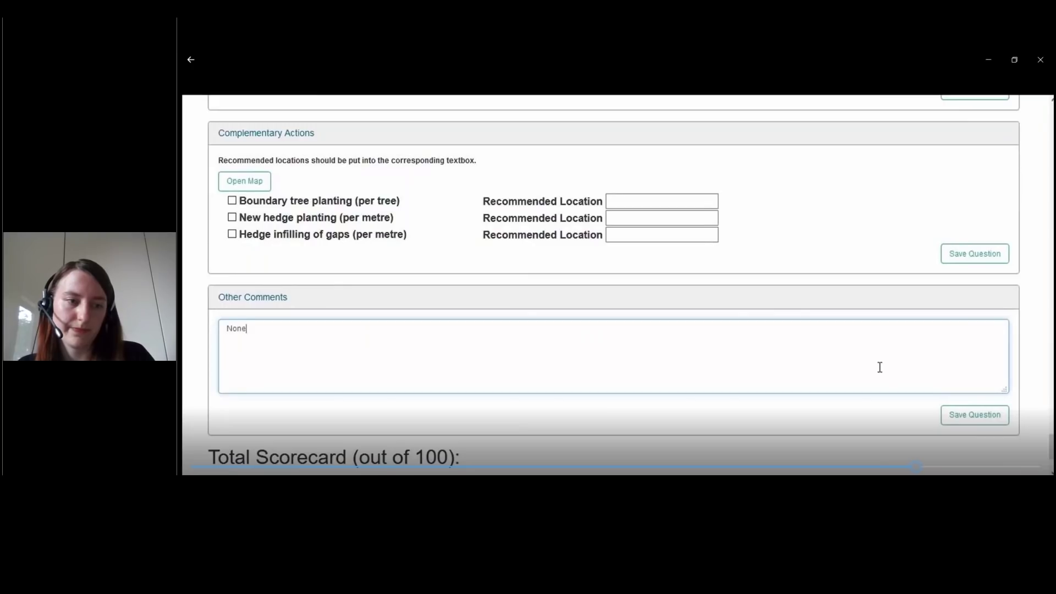
pyautogui.click(966, 417)
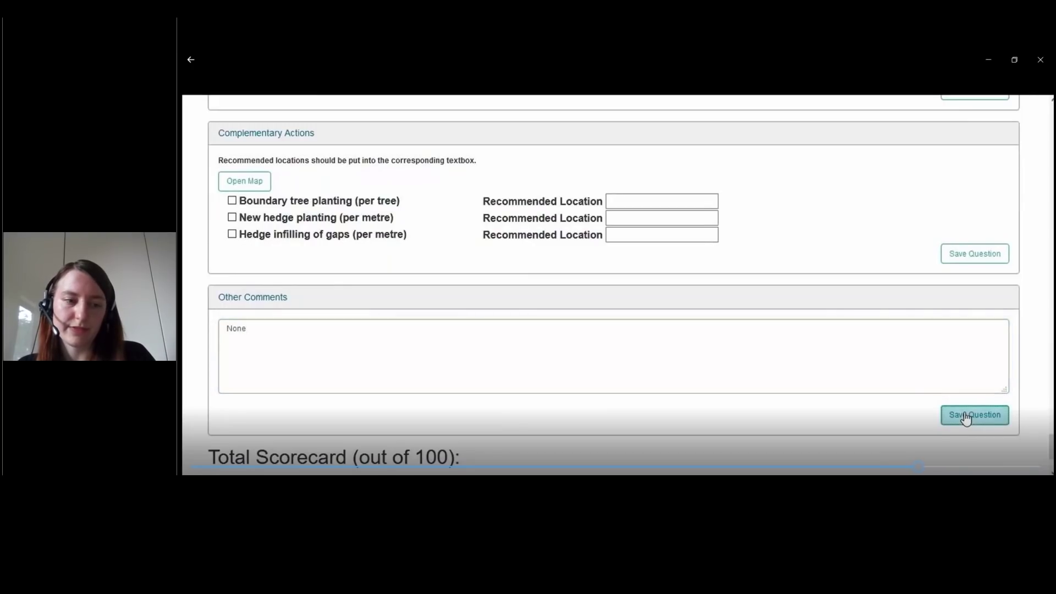
pyautogui.scroll(-3, 956, 403)
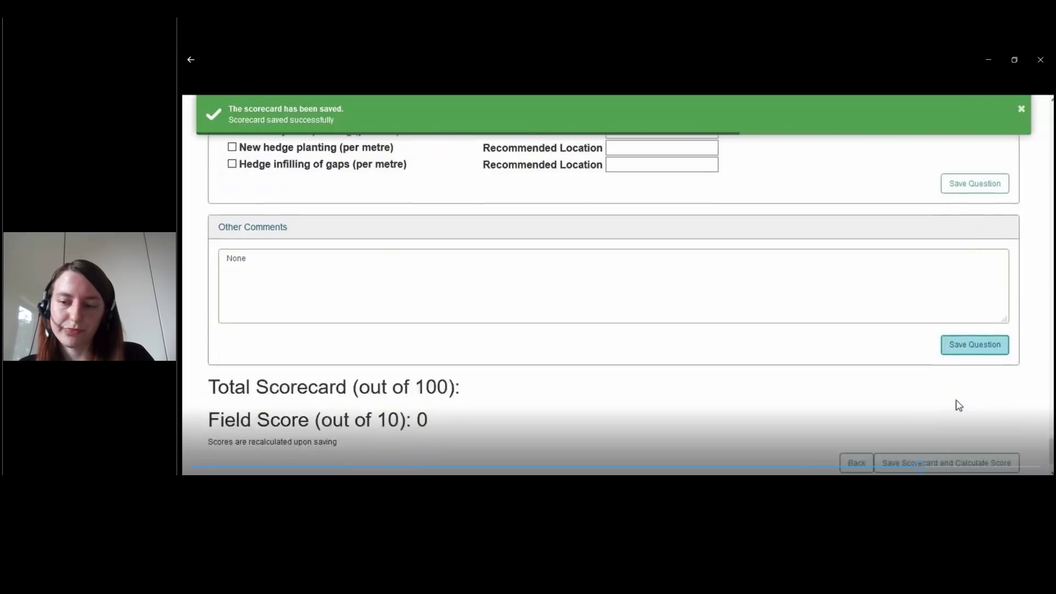
pyautogui.click(960, 428)
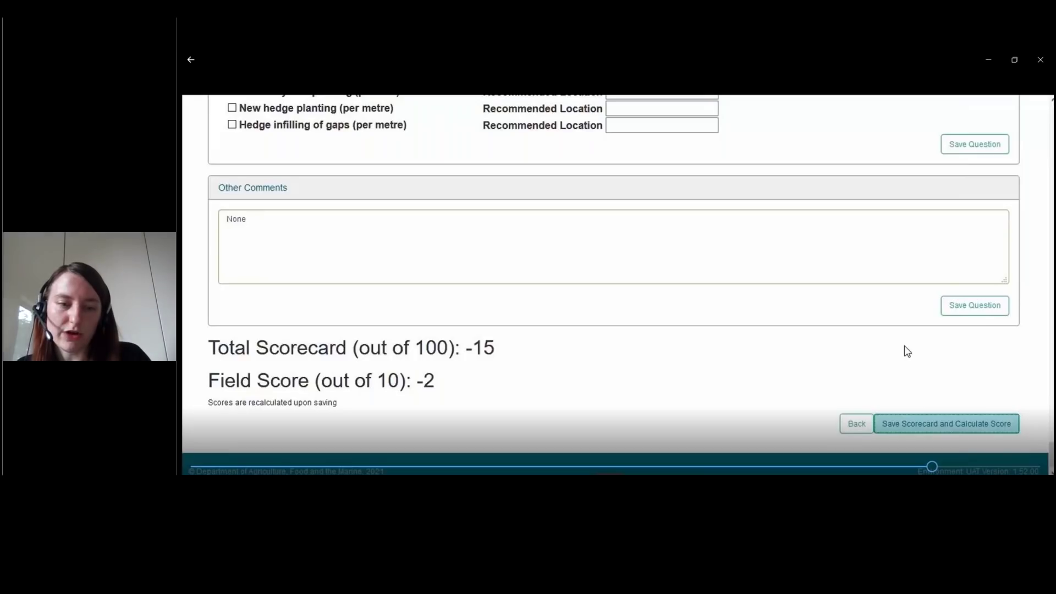
# - Change the Question 3 answer on vegetation structure to "Good" and save the question
pyautogui.scroll(15, 906, 350)
pyautogui.scroll(15, 905, 347)
pyautogui.scroll(15, 905, 348)
pyautogui.scroll(15, 903, 341)
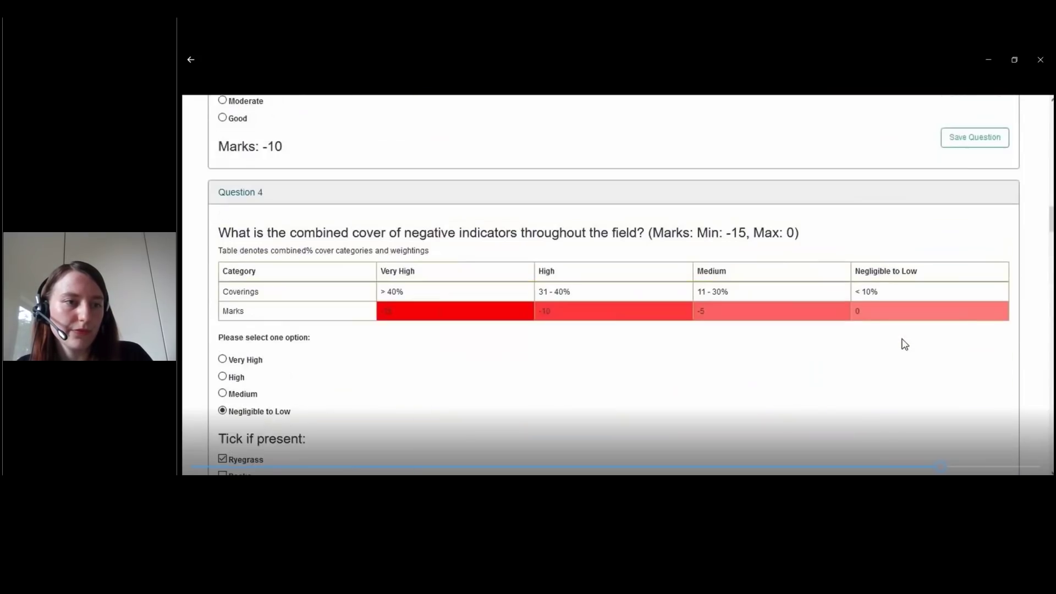
pyautogui.scroll(1, 904, 344)
pyautogui.scroll(4, 904, 345)
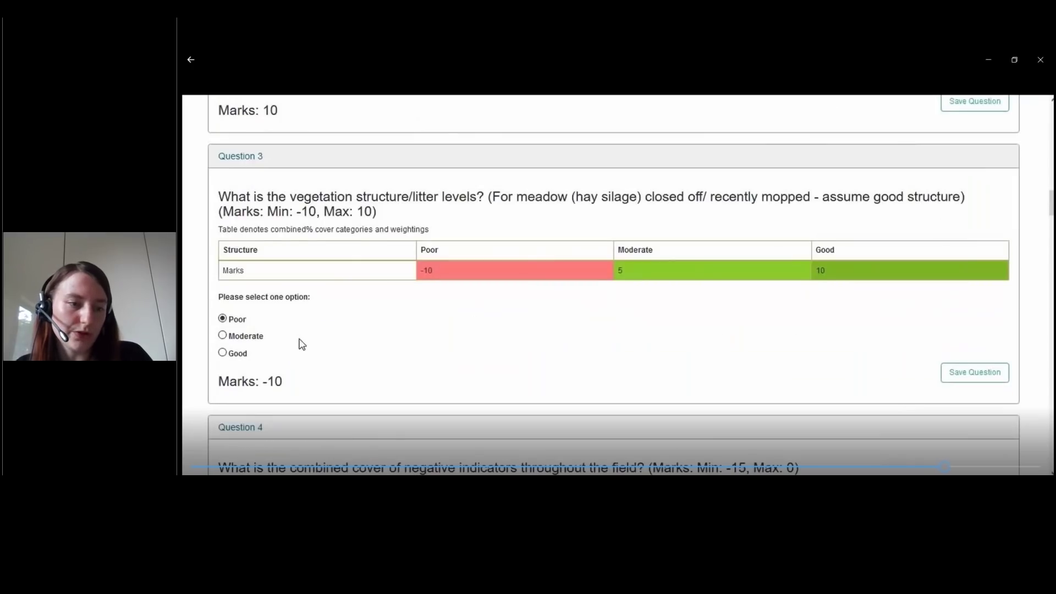
pyautogui.click(243, 354)
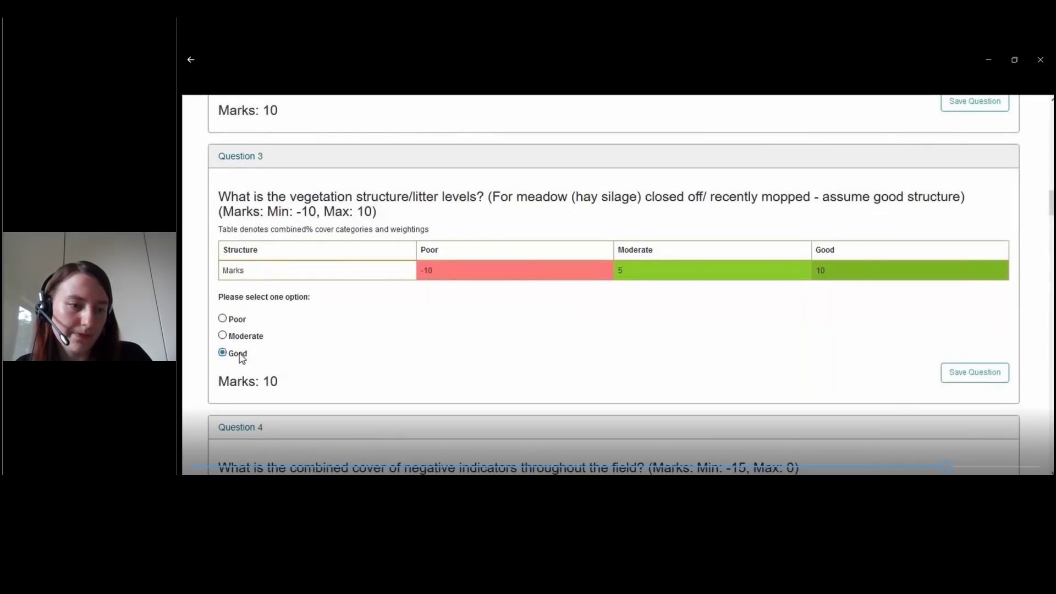
pyautogui.click(947, 377)
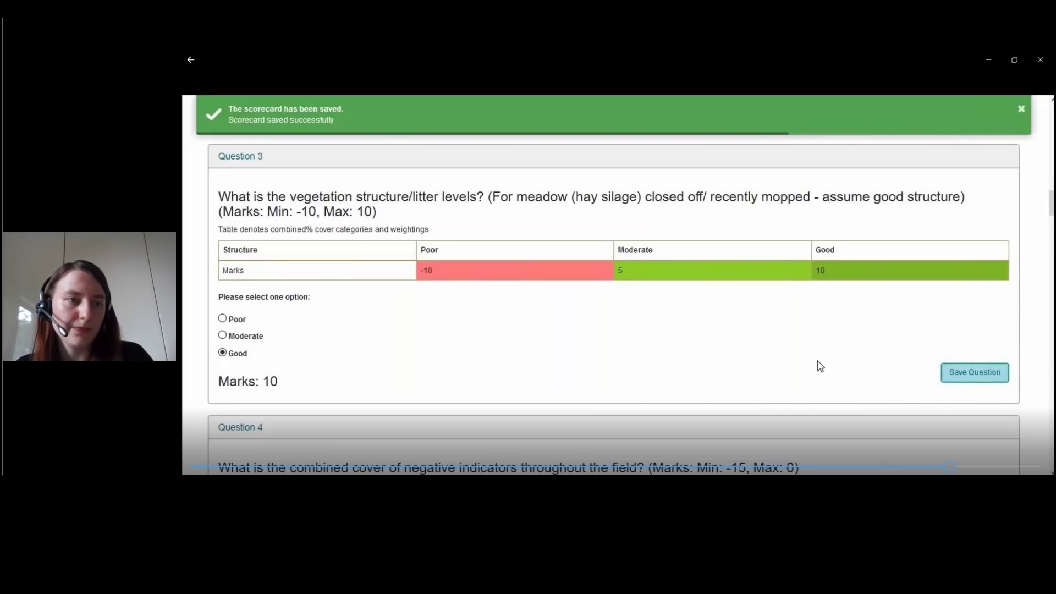
# - Revise the Question 2 answer on the combined cover of positive indicators throughout the field
pyautogui.scroll(5, 817, 365)
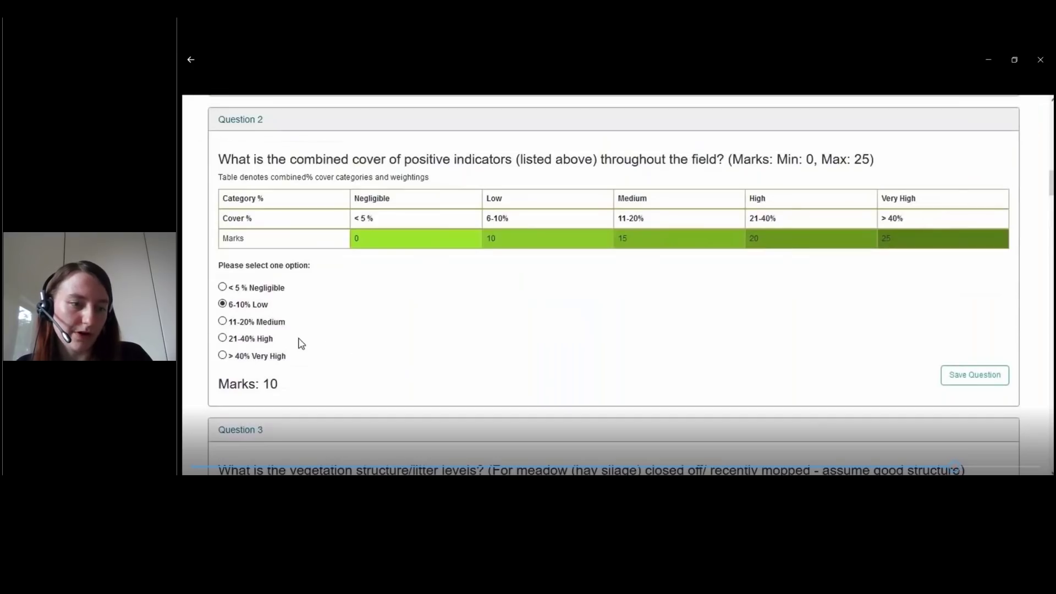
pyautogui.scroll(-7, 238, 361)
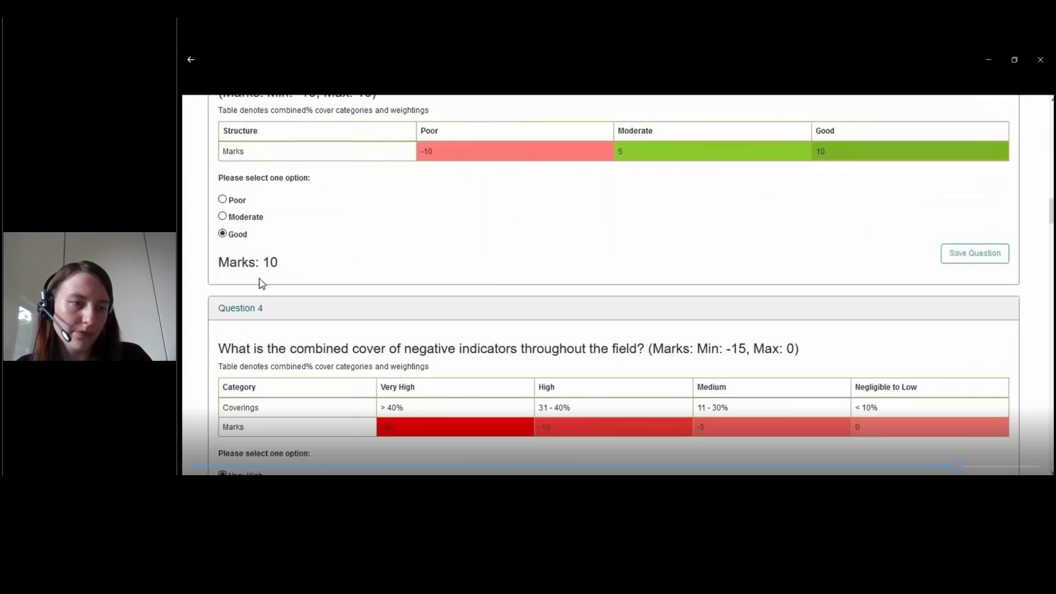
pyautogui.scroll(10, 397, 278)
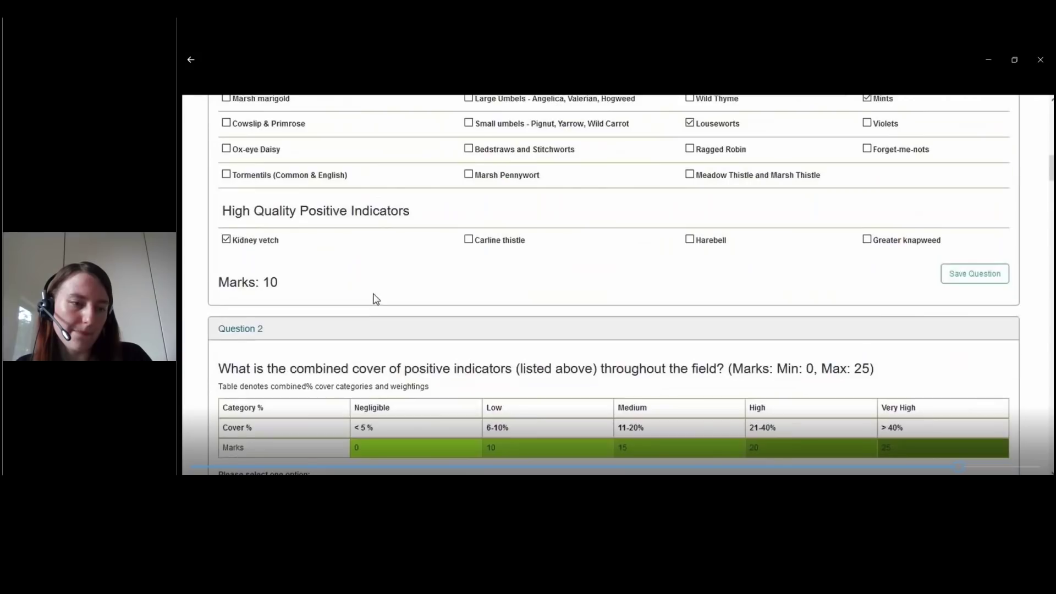
pyautogui.scroll(-3, 371, 310)
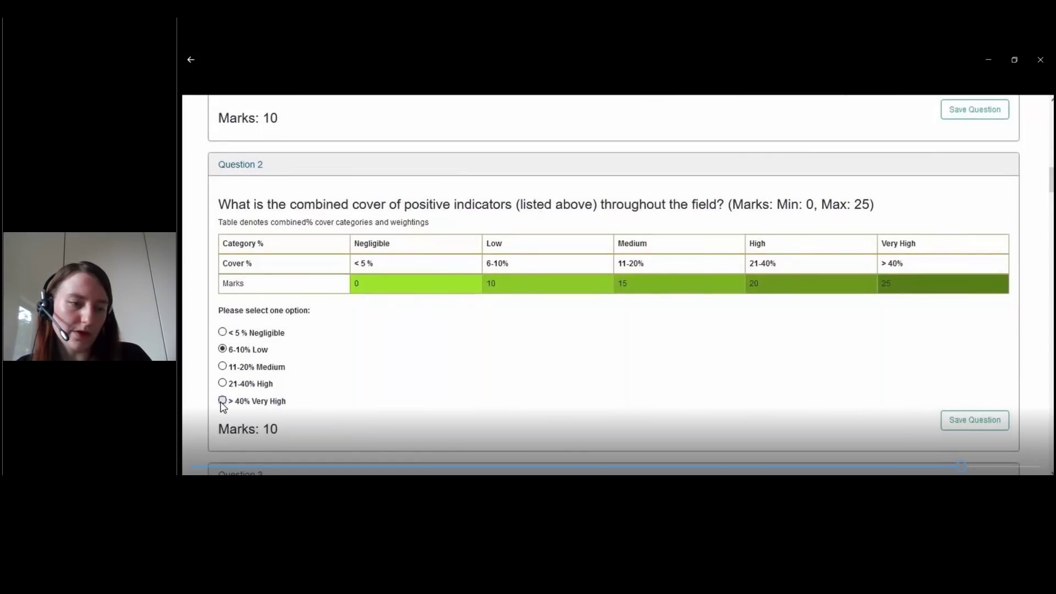